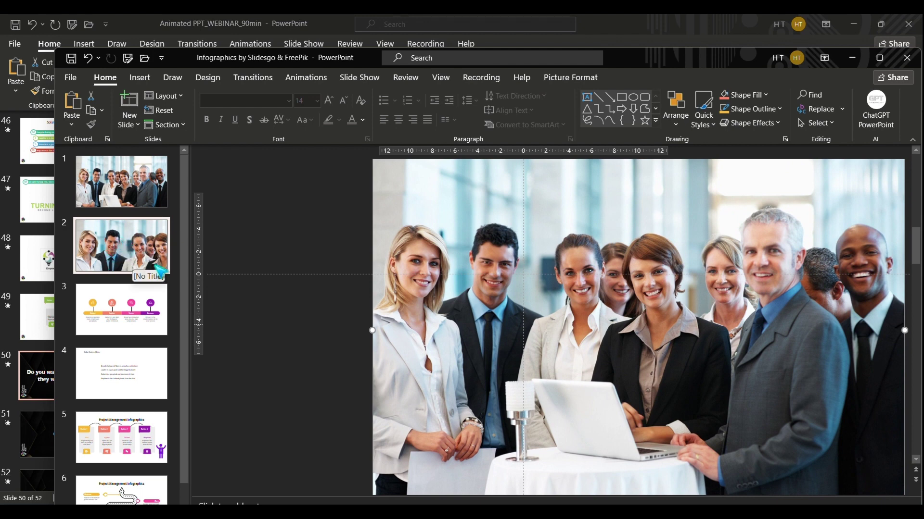
- Duplicate the team photo on slide 2 and align the copy exactly over the original
drag(194, 263, 222, 264)
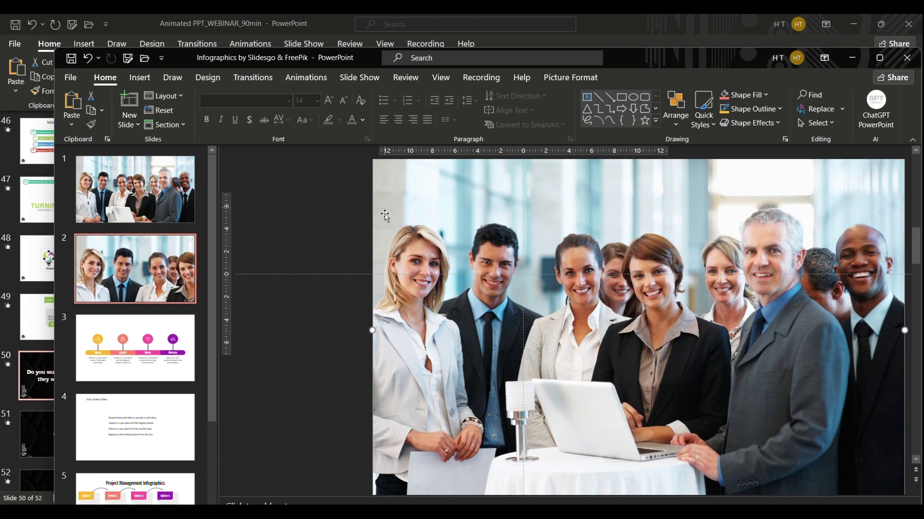
click(359, 224)
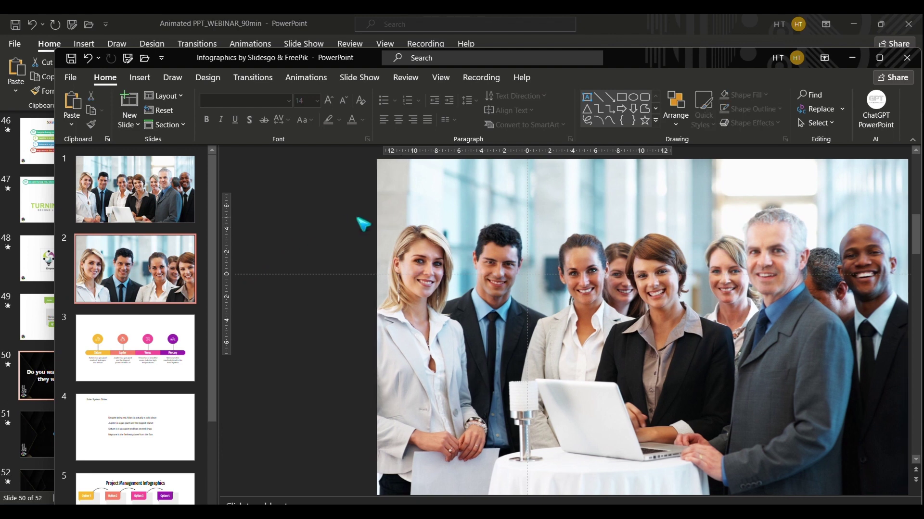
click(456, 220)
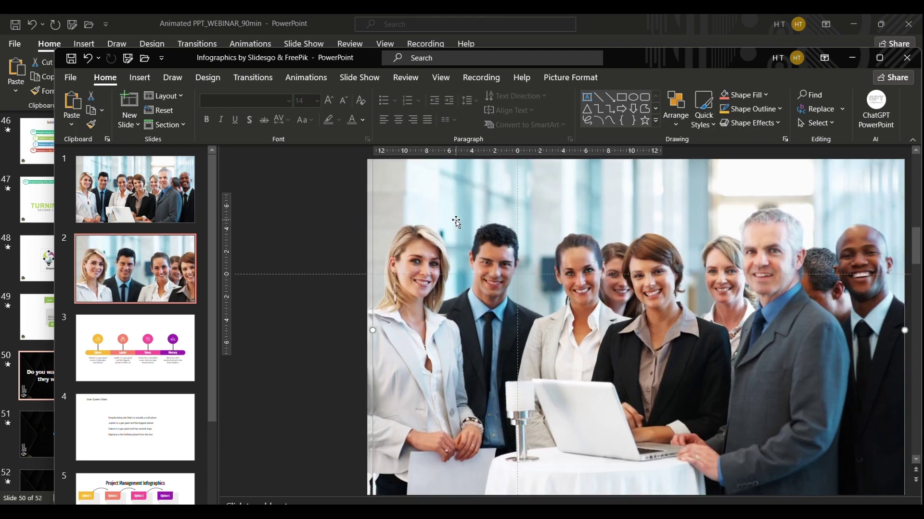
mouse_move(456, 221)
mouse_down()
mouse_move(468, 235)
mouse_move(462, 229)
mouse_up()
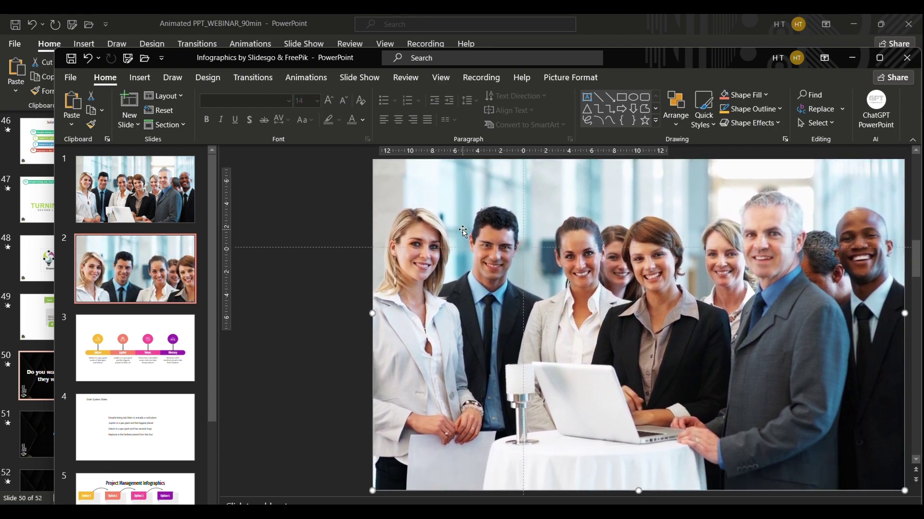
- Crop the top copy of the team photo to an oval shape
scroll(463, 230, down, 5)
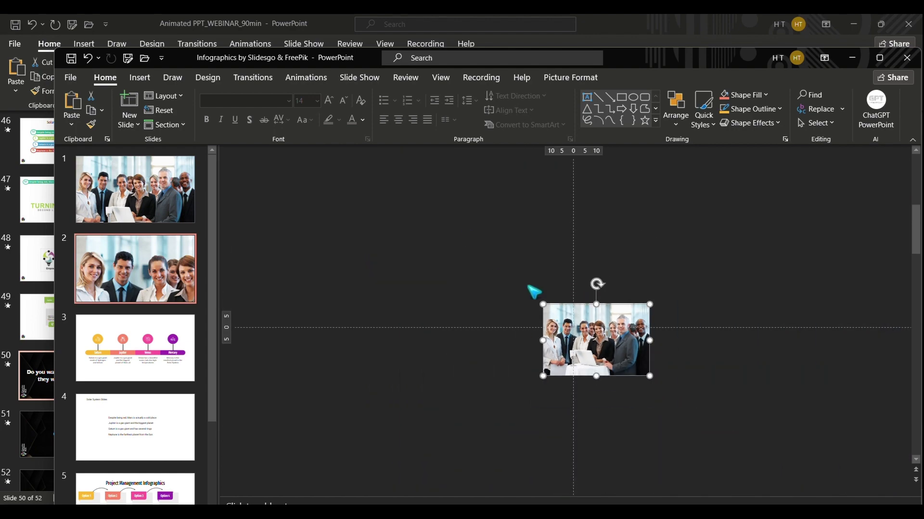
scroll(552, 307, up, 3)
drag(541, 300, 542, 296)
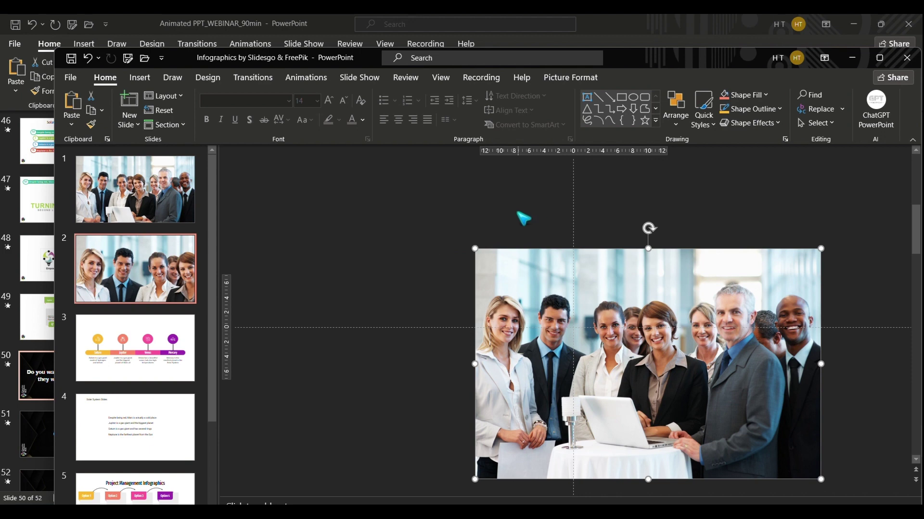
click(568, 78)
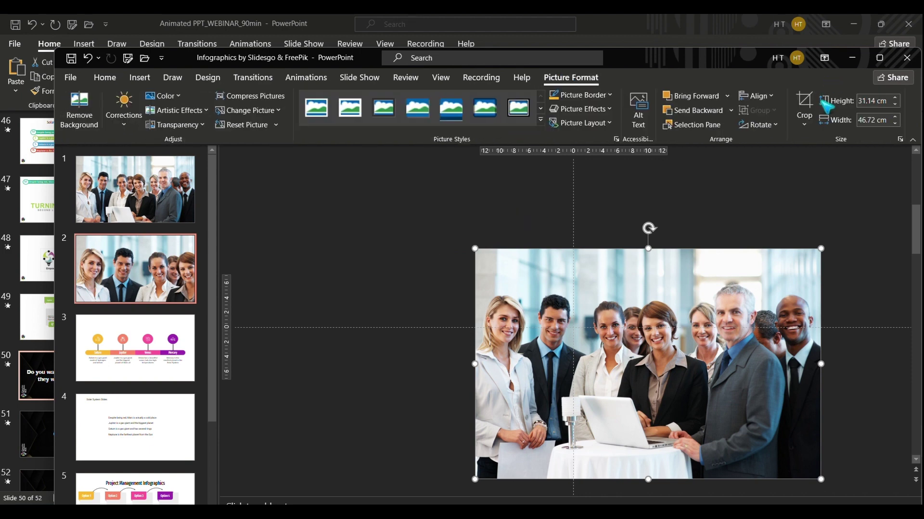
click(806, 105)
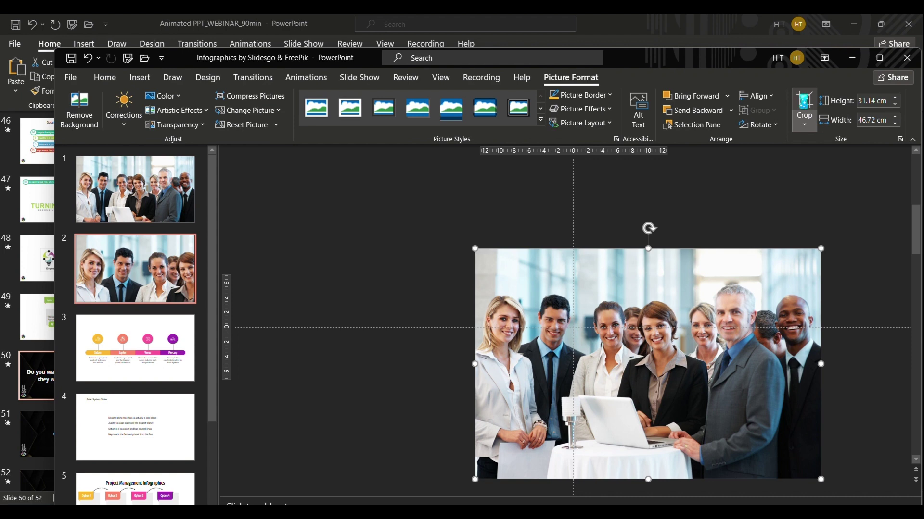
click(804, 125)
mouse_move(830, 163)
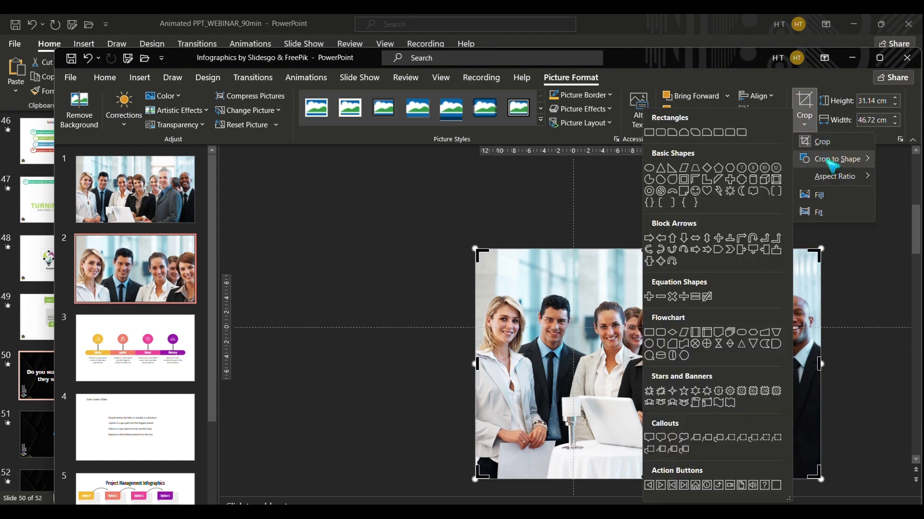
click(656, 171)
click(846, 397)
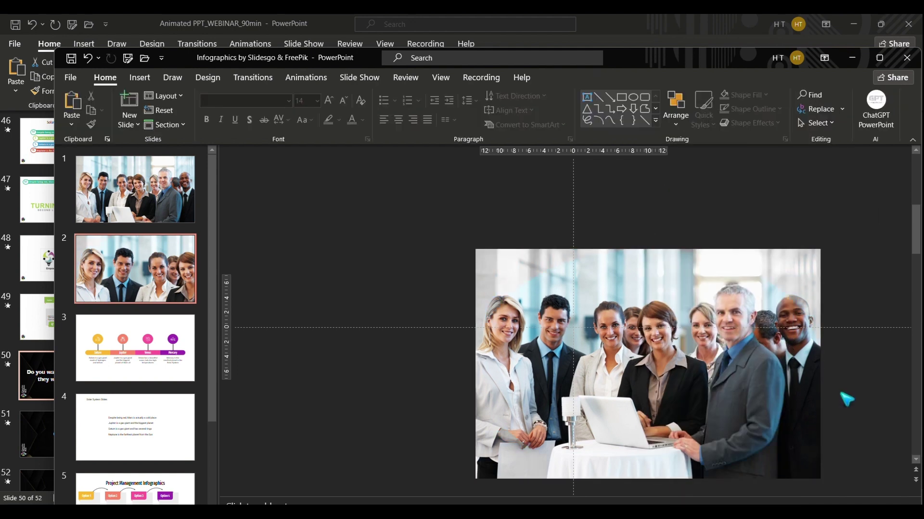
- Shrink the oval crop to about 11.73 cm high and 9.1 cm wide around the head and shoulders of the second person from the left
scroll(845, 399, up, 1)
click(798, 279)
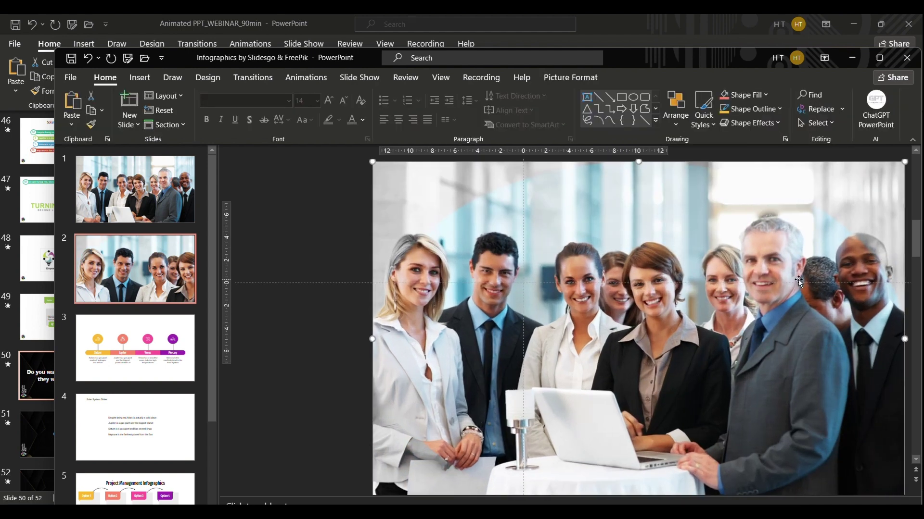
click(583, 76)
click(804, 104)
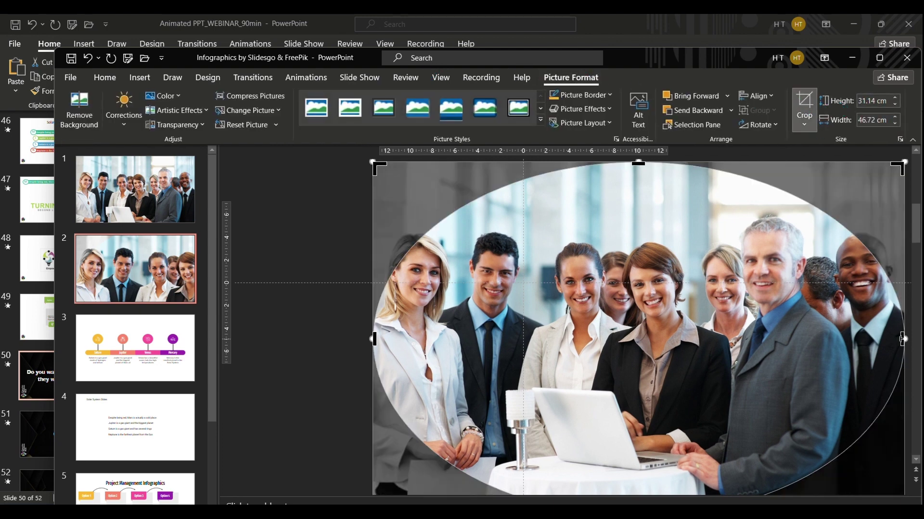
drag(901, 339, 553, 265)
drag(466, 166, 464, 213)
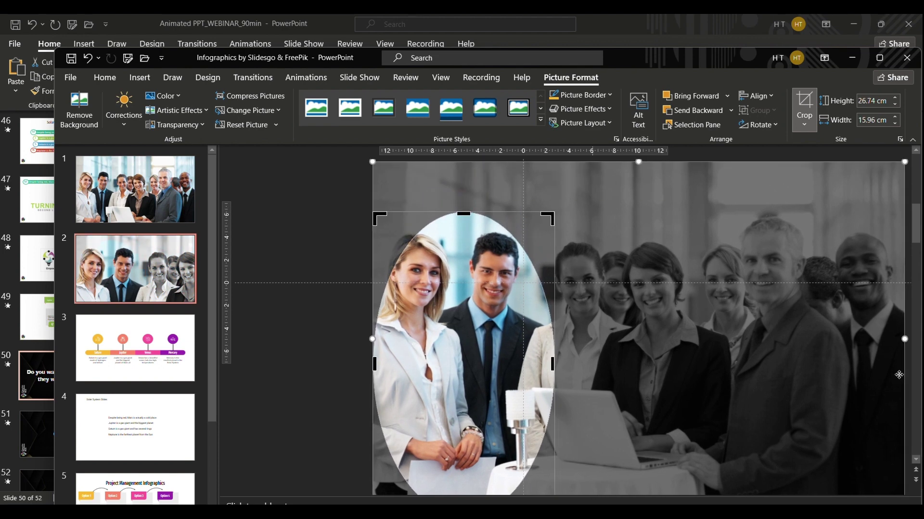
drag(917, 231, 918, 273)
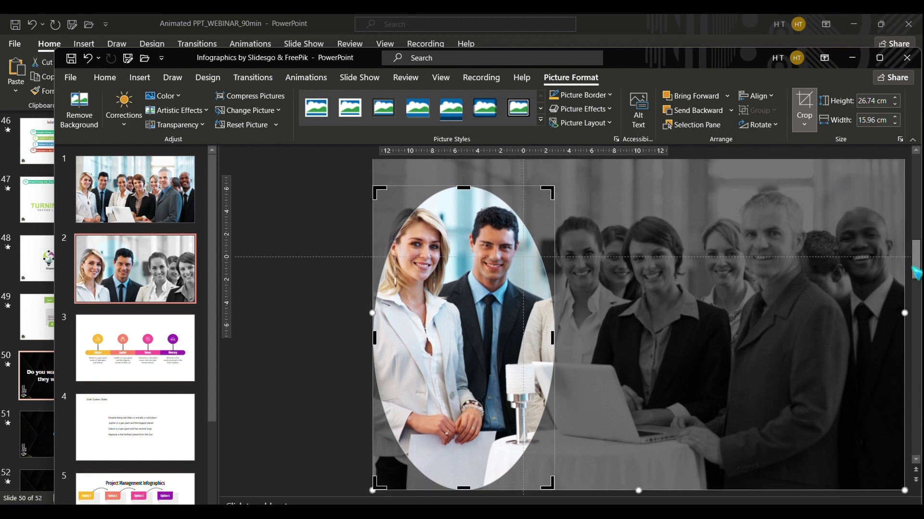
drag(462, 489, 490, 320)
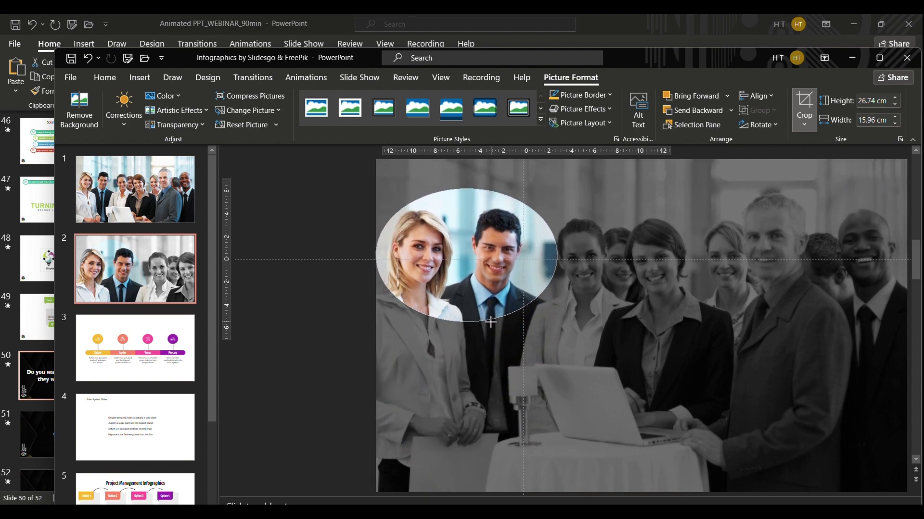
drag(376, 257, 442, 257)
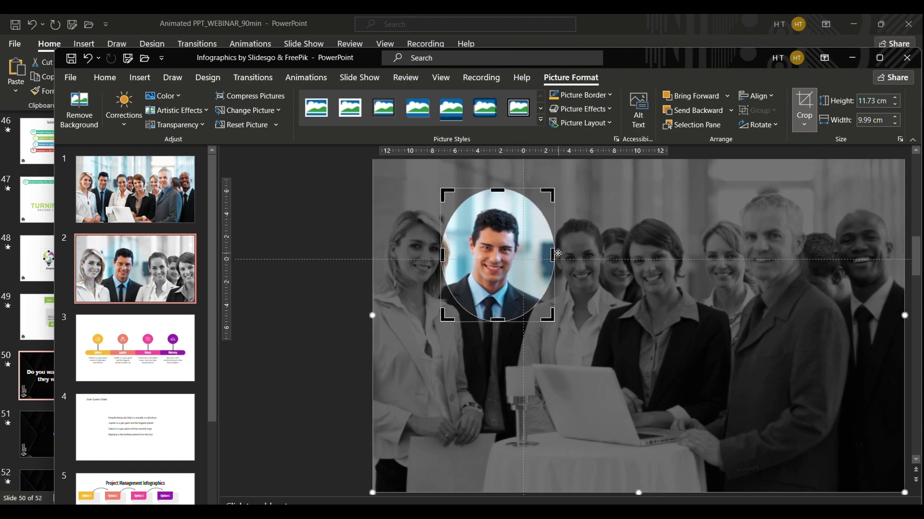
drag(553, 254, 545, 257)
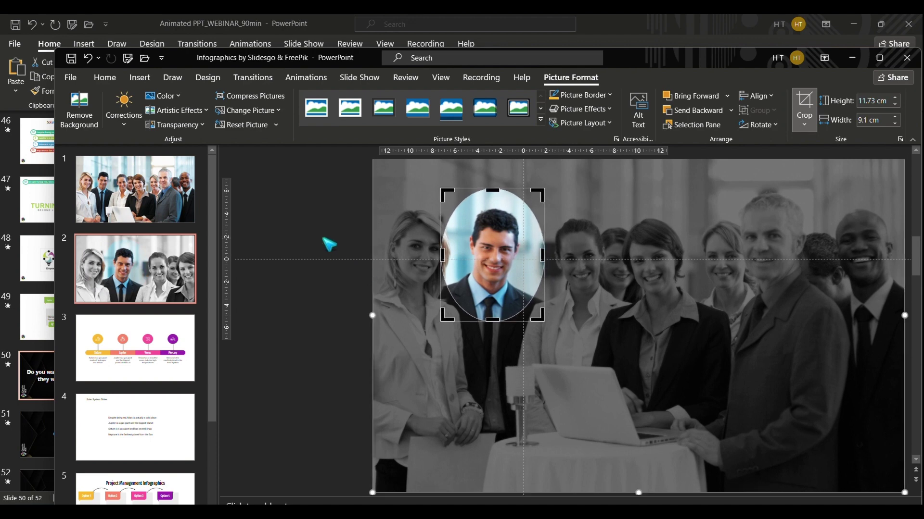
click(326, 243)
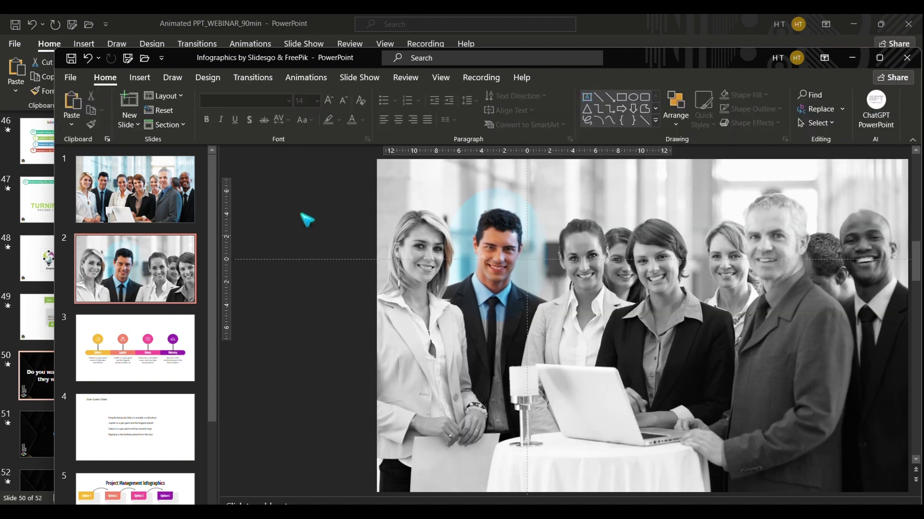
- Add a text box beside the highlighted man with his first name, "Maketing" and "(Inern)" on separate lines
click(141, 77)
click(594, 107)
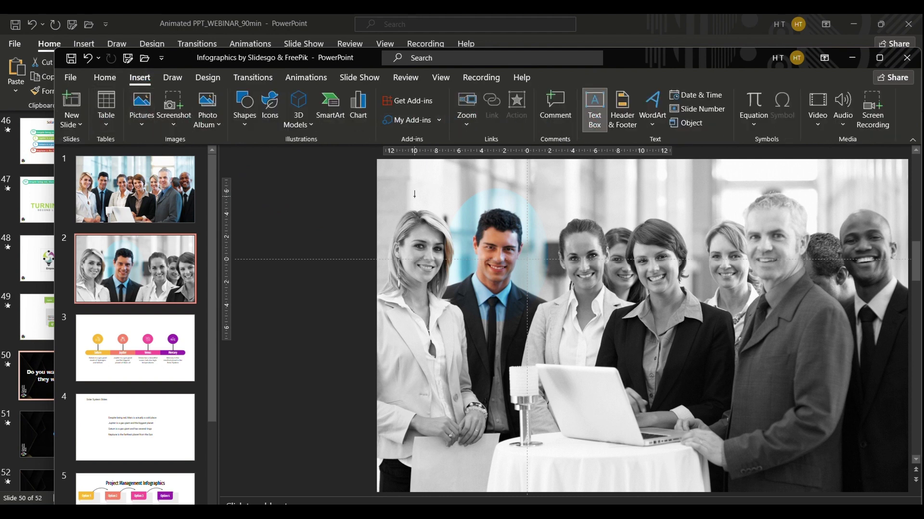
click(438, 218)
text(Math)
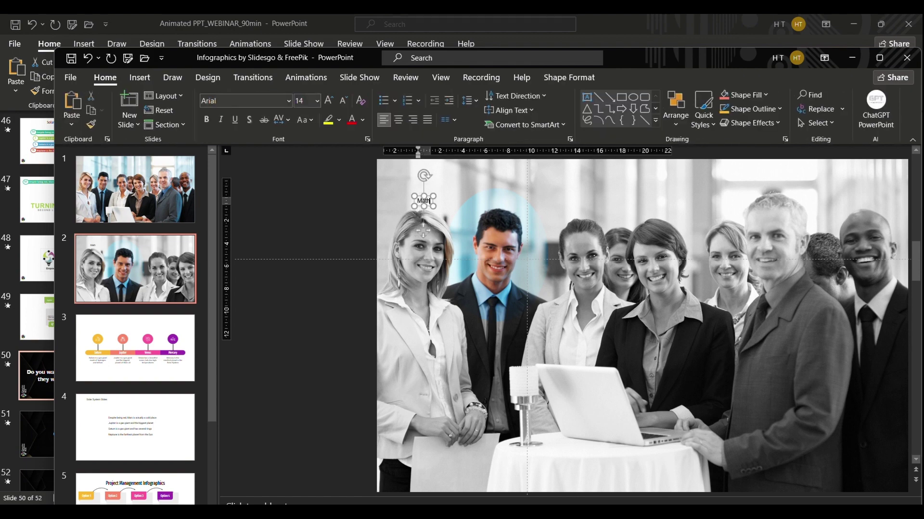
text(ew)
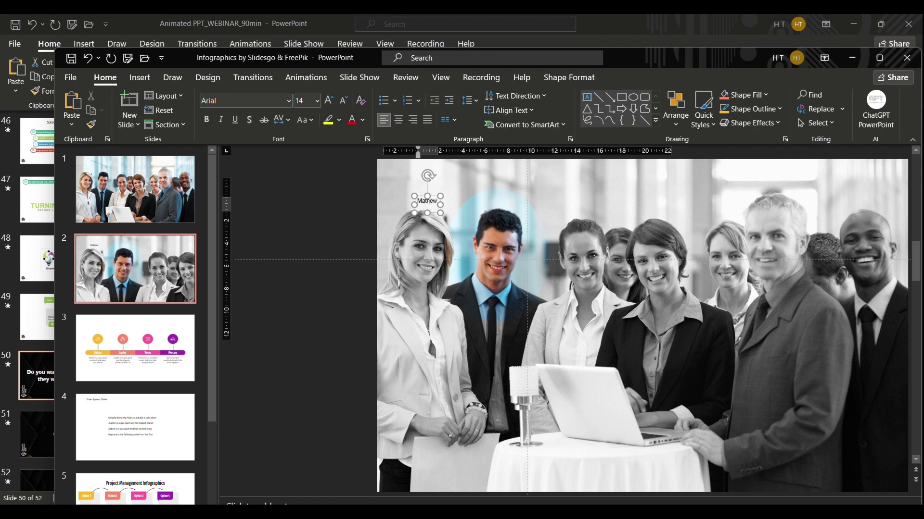
text( Maketing)
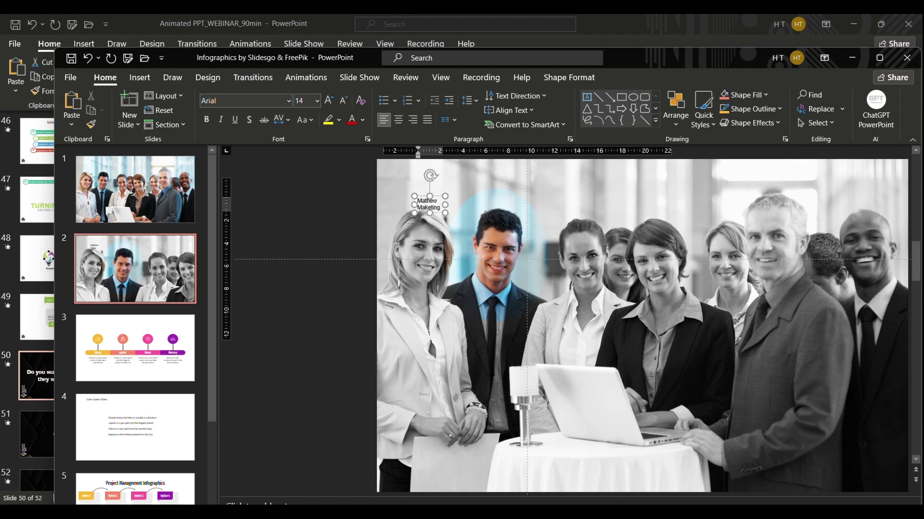
key(Return)
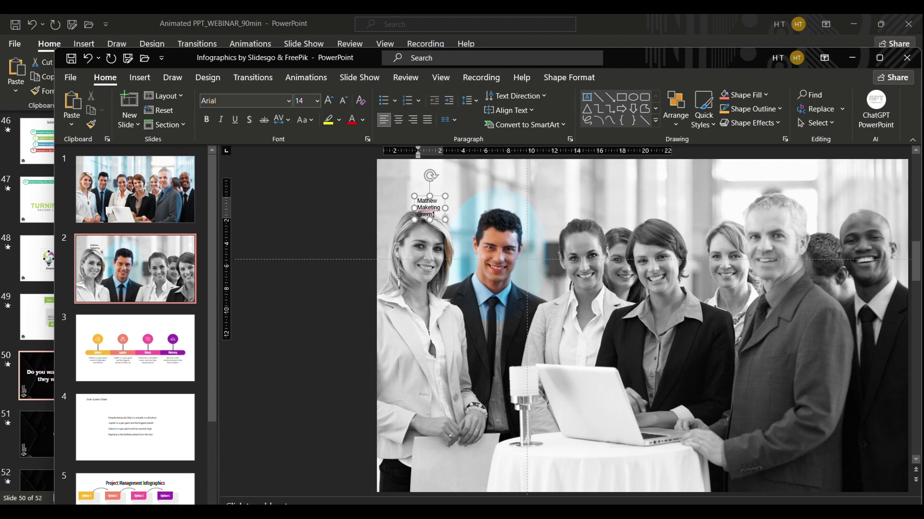
- Set the label's font size to 32 and widen its text box so each line fits without wrapping
drag(443, 218, 473, 246)
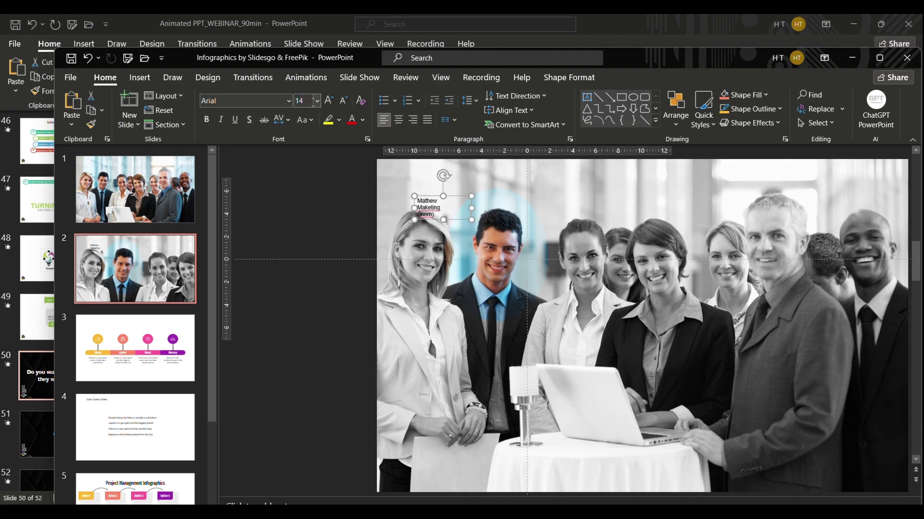
click(317, 100)
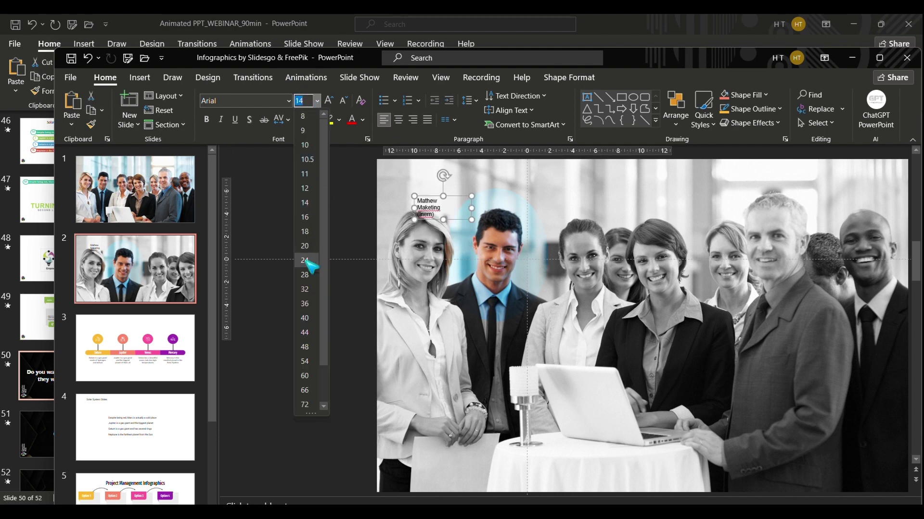
click(306, 288)
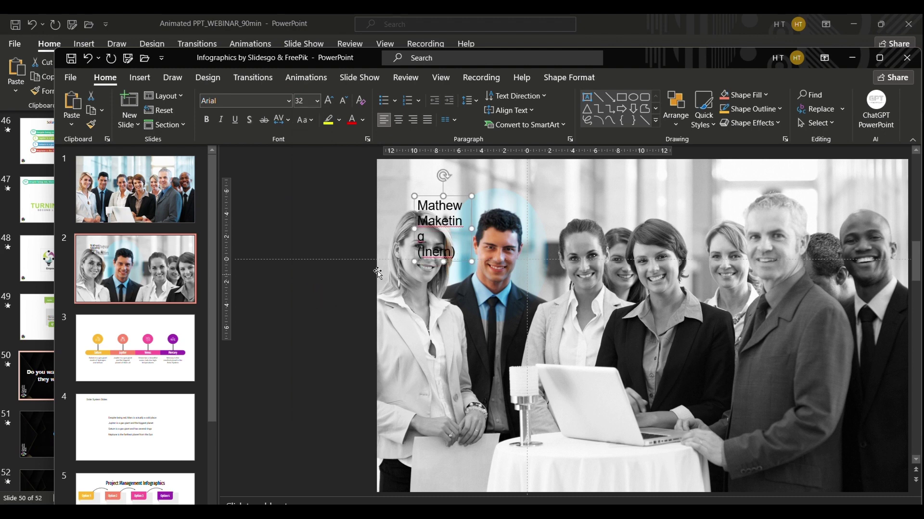
drag(472, 231, 486, 231)
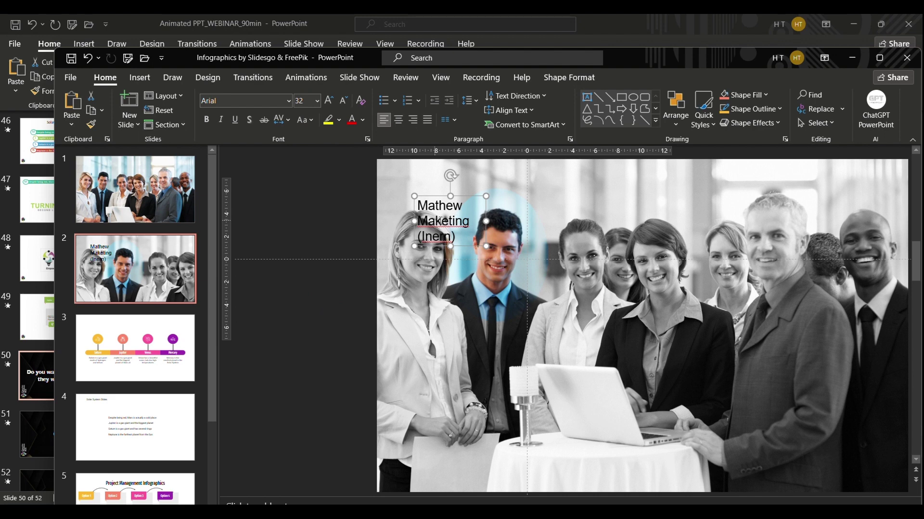
- Correct the label's spelling to "Marketing" and "(Intern)"
click(436, 236)
text(rke)
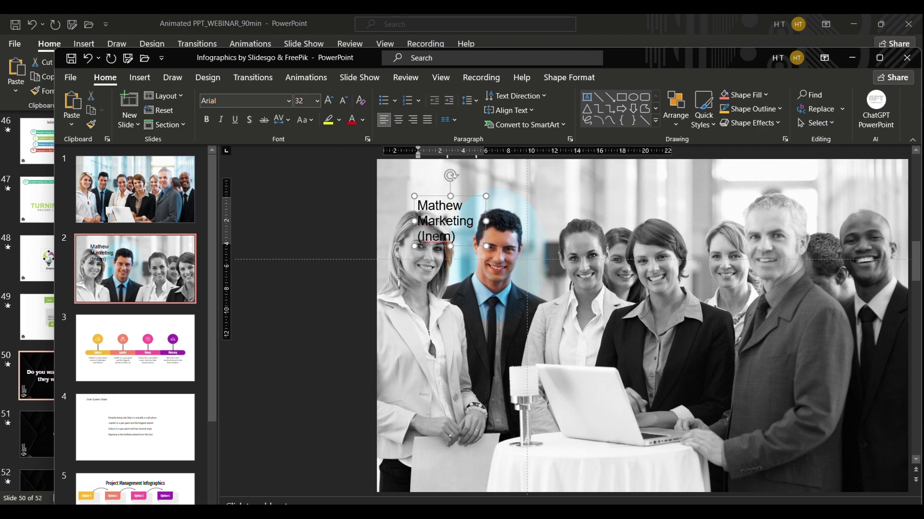
text(t)
click(347, 206)
scroll(476, 250, up, 3)
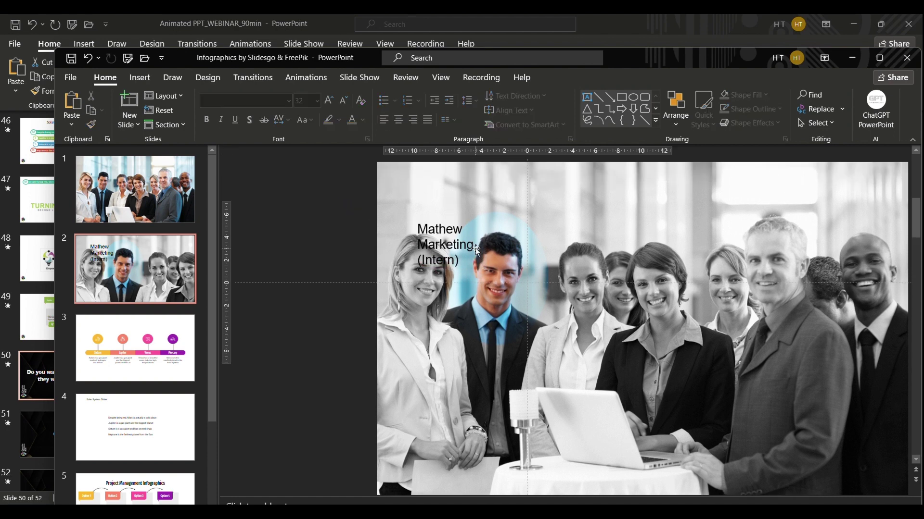
- Set the font size of all three lines of the label on slide 2 to 36
click(147, 238)
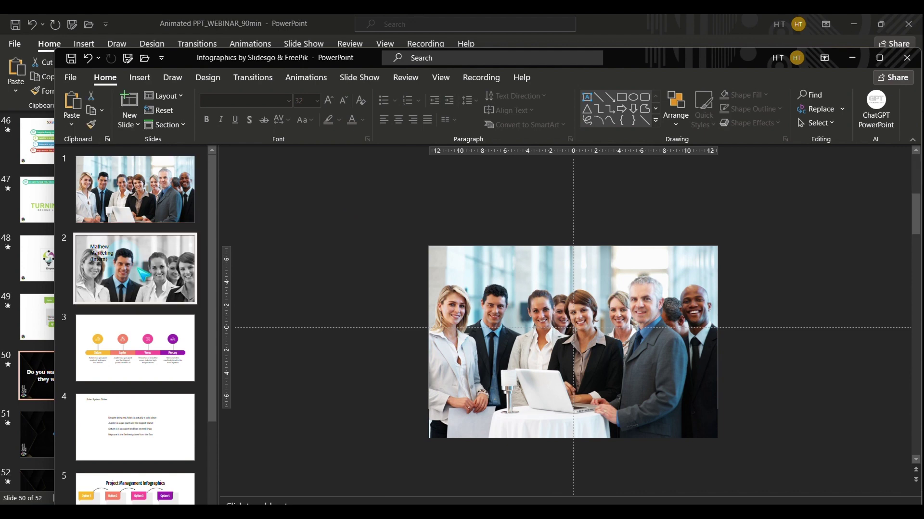
click(445, 228)
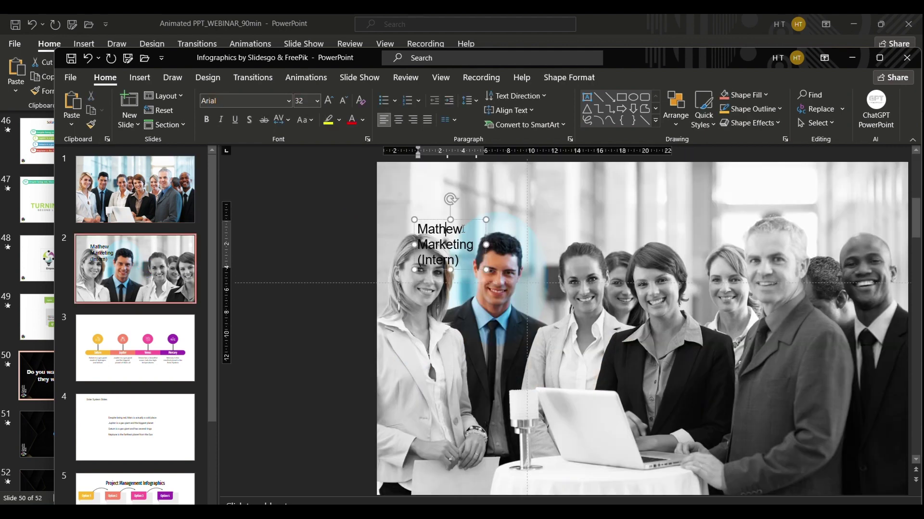
click(316, 101)
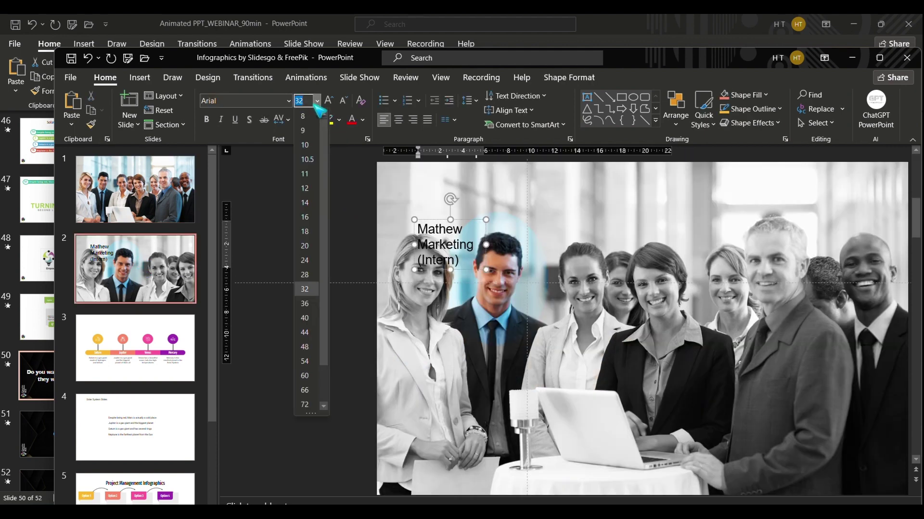
click(311, 303)
triple_click(443, 247)
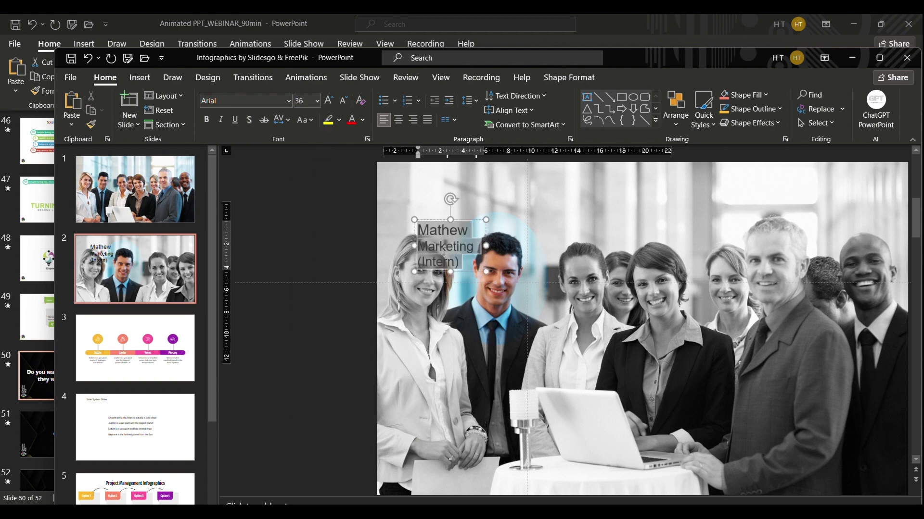
click(316, 101)
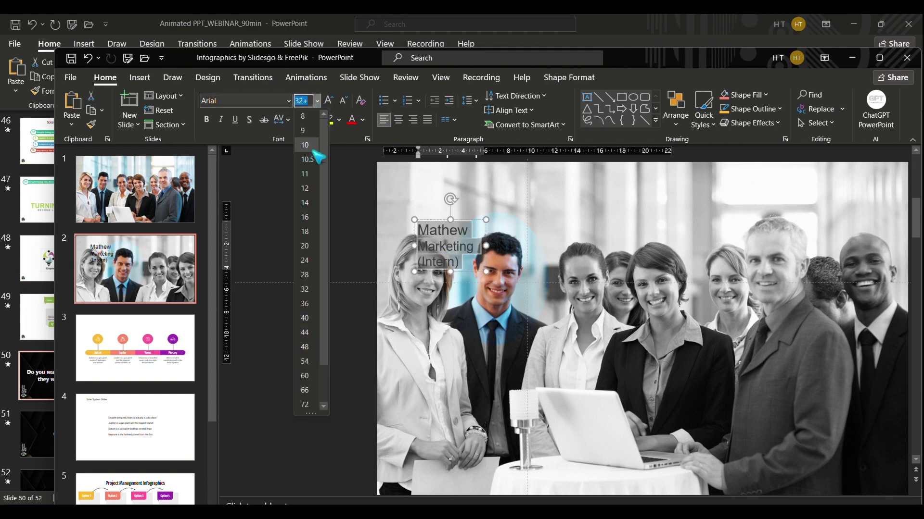
click(316, 306)
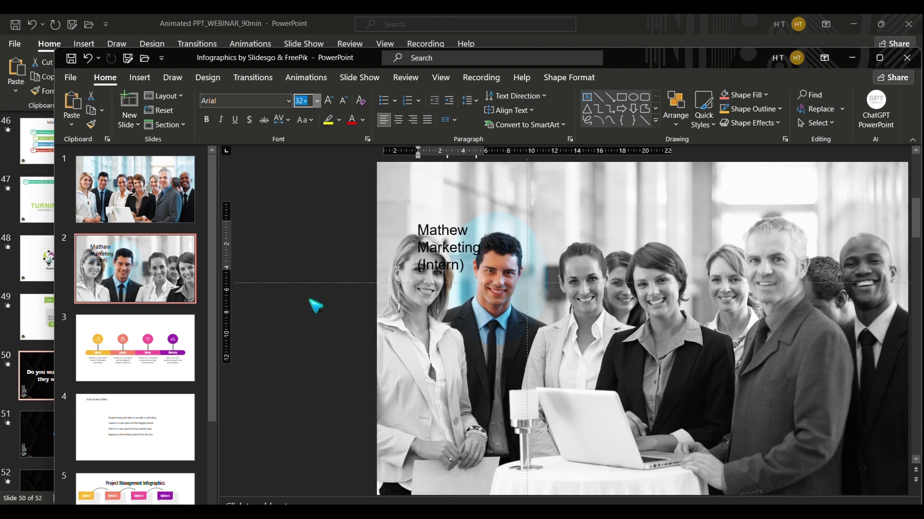
- Set the font size of the label's name line on slide 2 to 48 and widen the text box so the name fits without wrapping
click(461, 229)
double_click(467, 230)
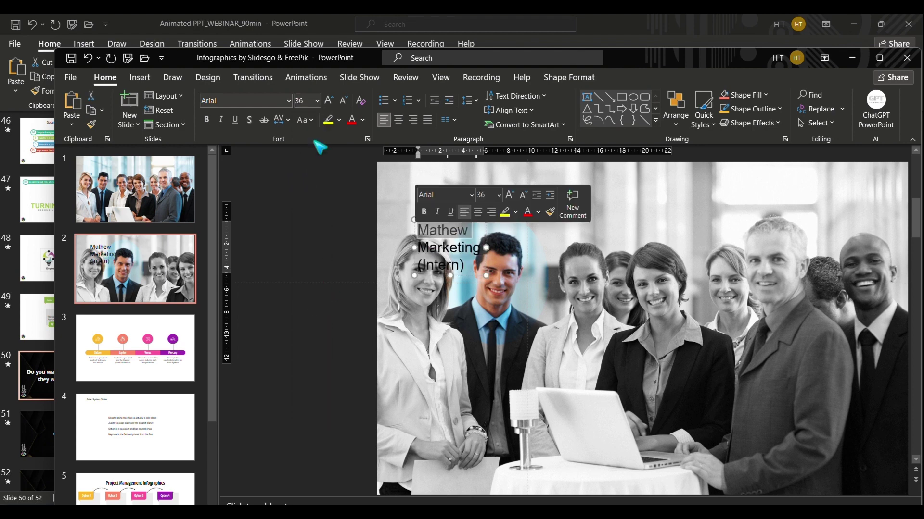
click(317, 101)
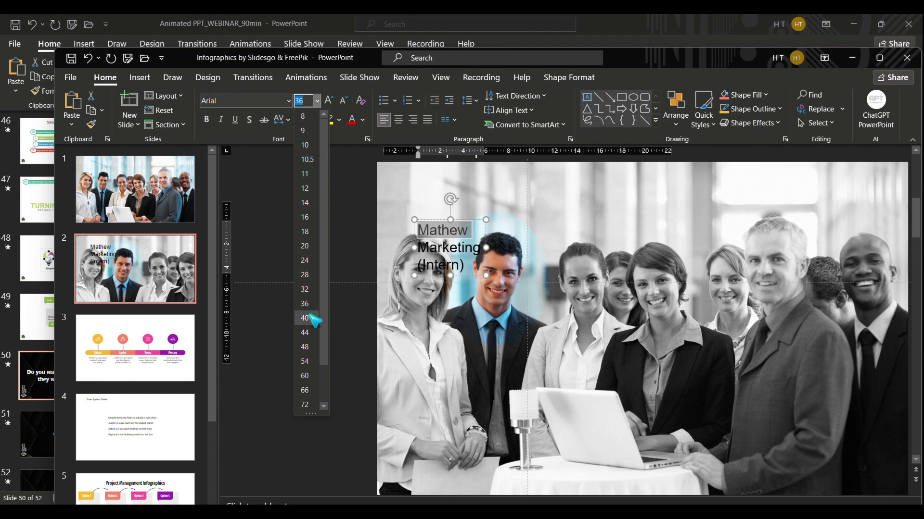
click(304, 347)
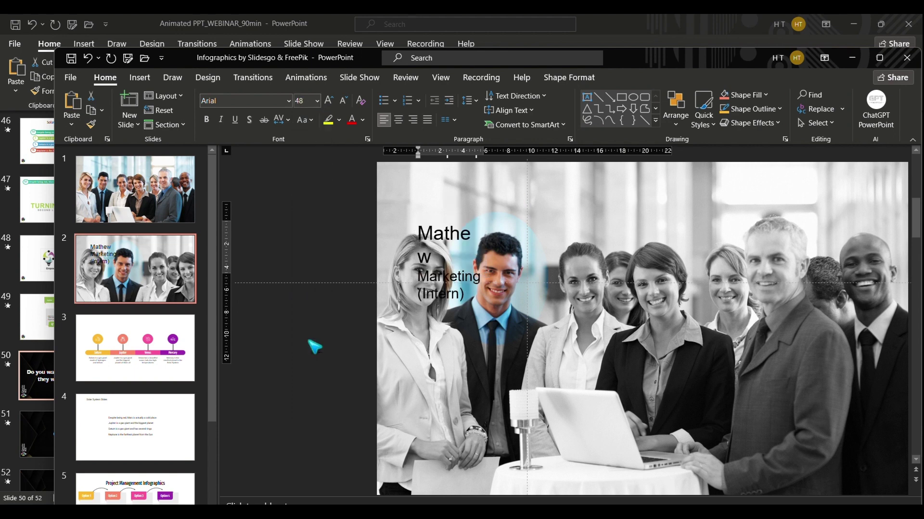
drag(485, 262, 496, 260)
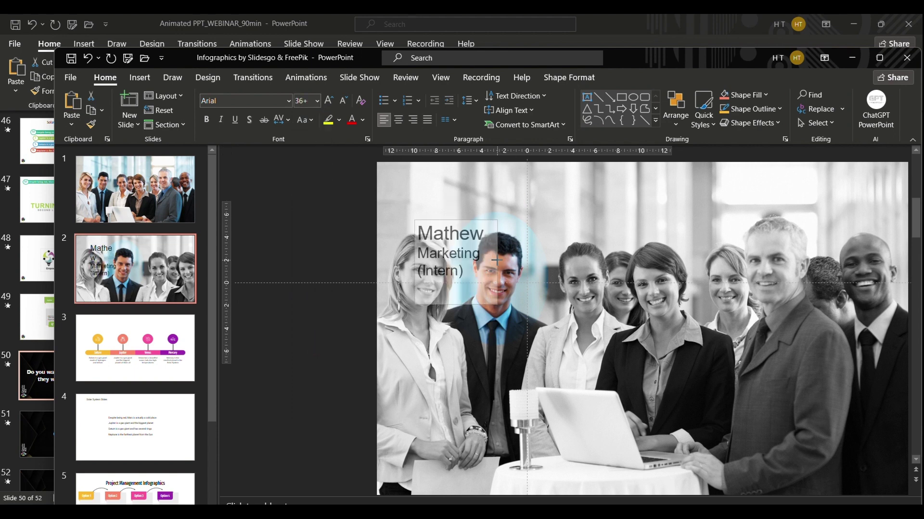
click(284, 253)
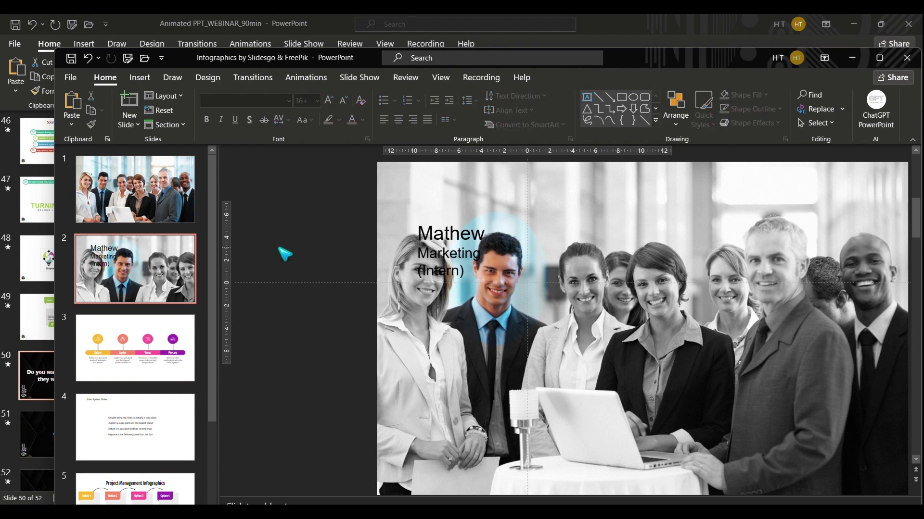
- Move the three-line label on slide 2 slightly higher above the blonde woman's head
click(435, 234)
drag(441, 221, 439, 204)
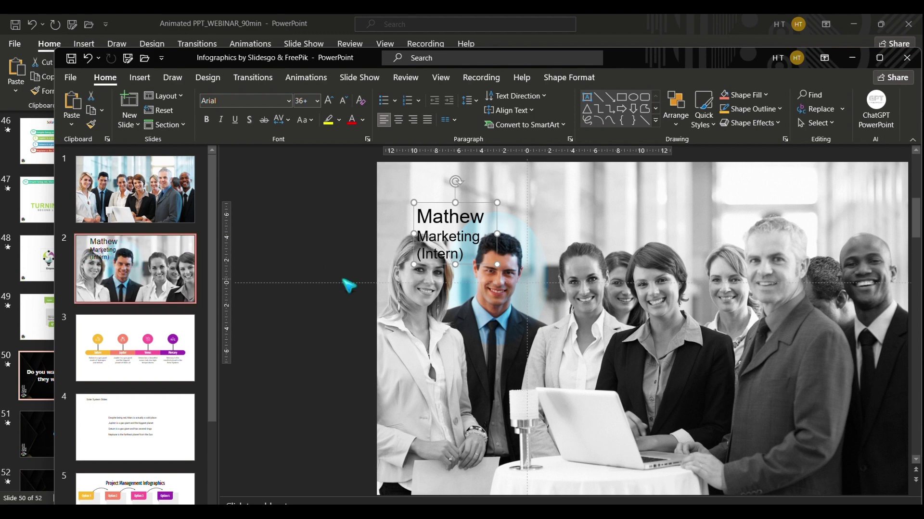
click(348, 353)
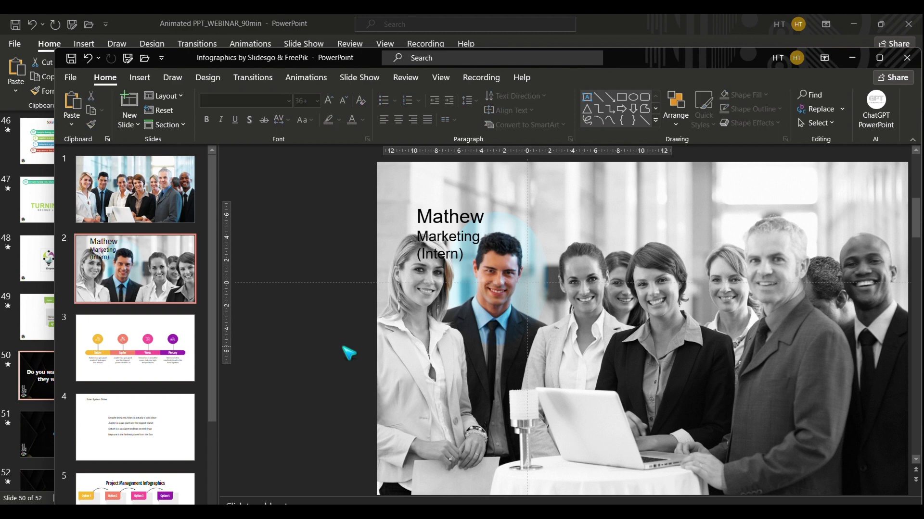
- Duplicate slide 2 and open the highlighted man's oval picture on the copy for cropping
right_click(165, 278)
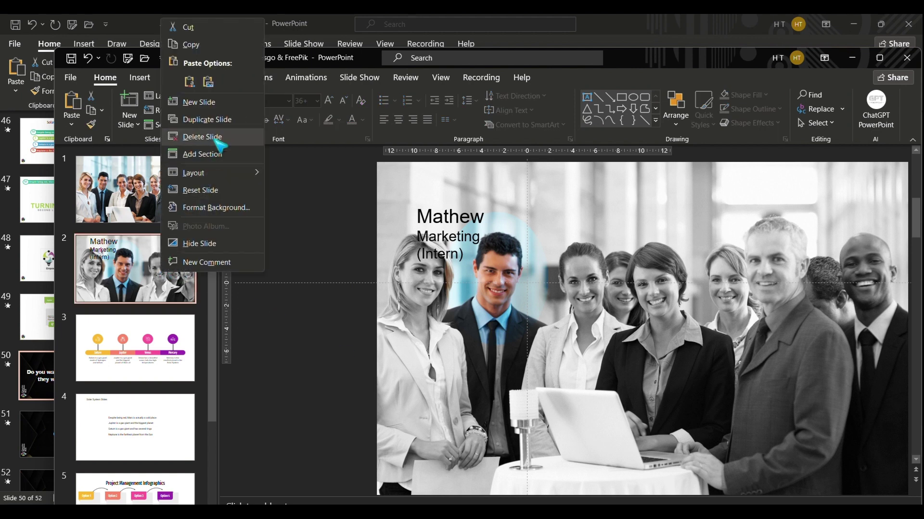
click(207, 119)
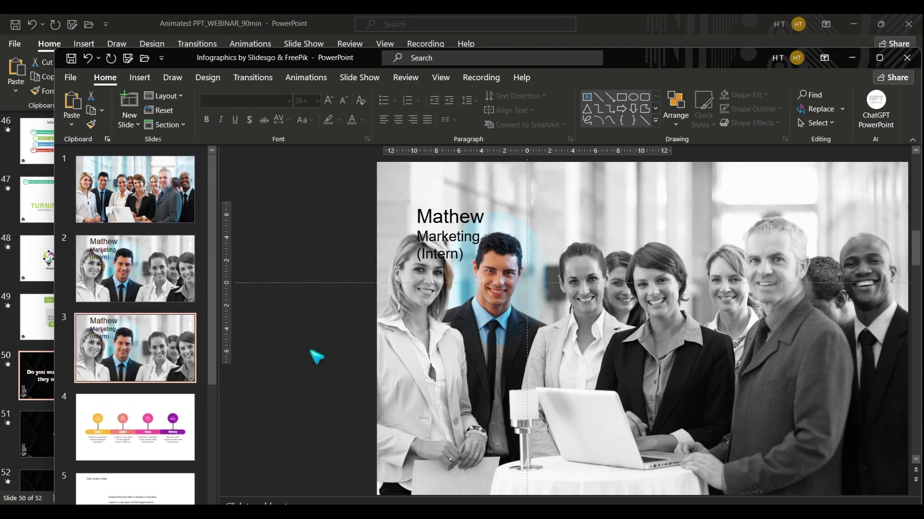
click(486, 298)
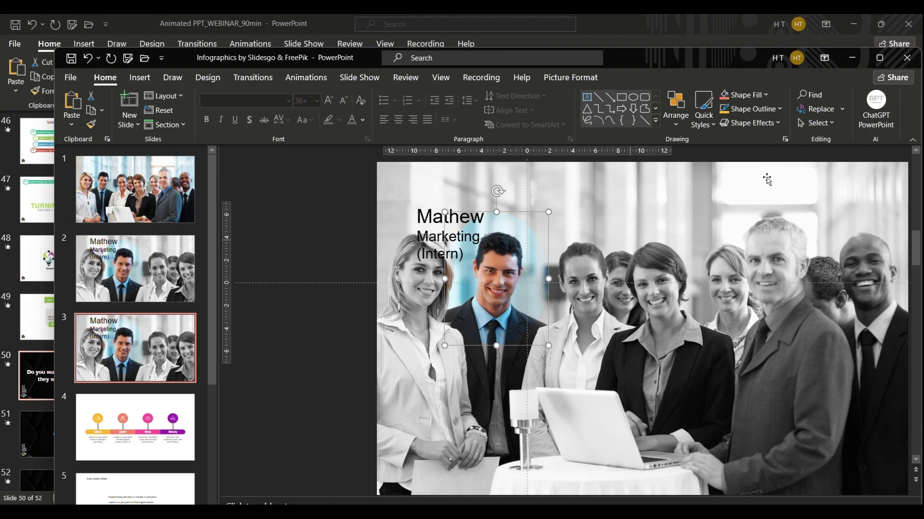
click(573, 77)
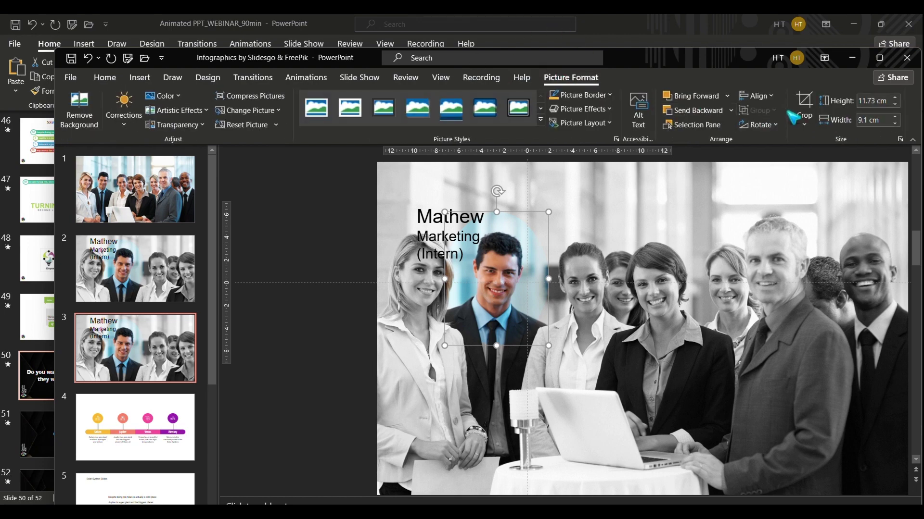
click(804, 103)
drag(707, 264, 708, 264)
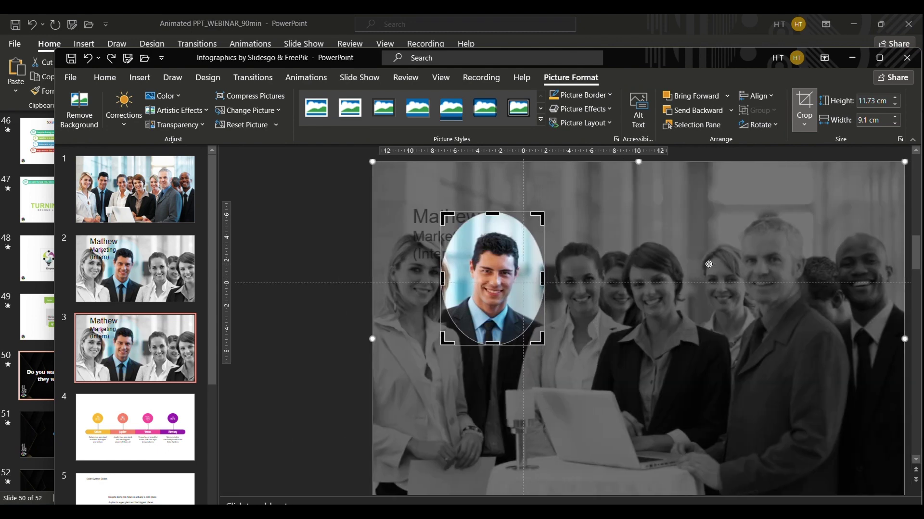
click(803, 124)
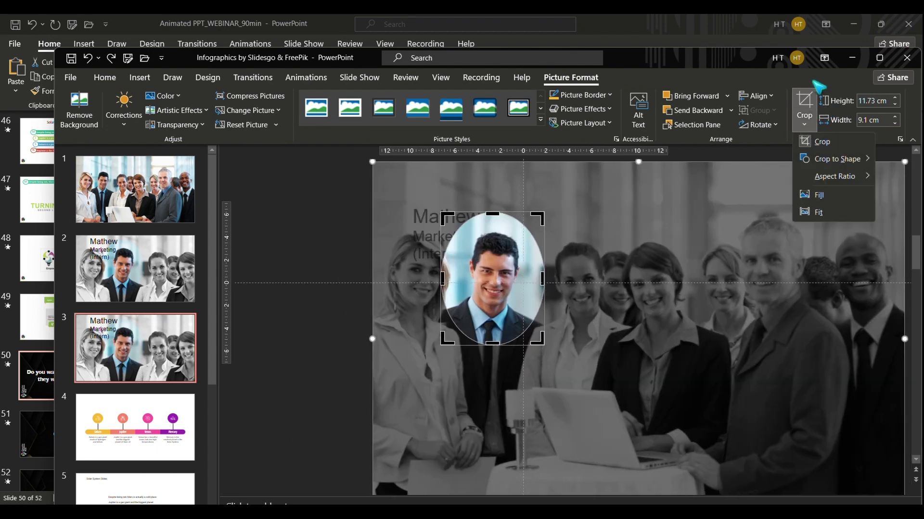
click(813, 102)
click(804, 124)
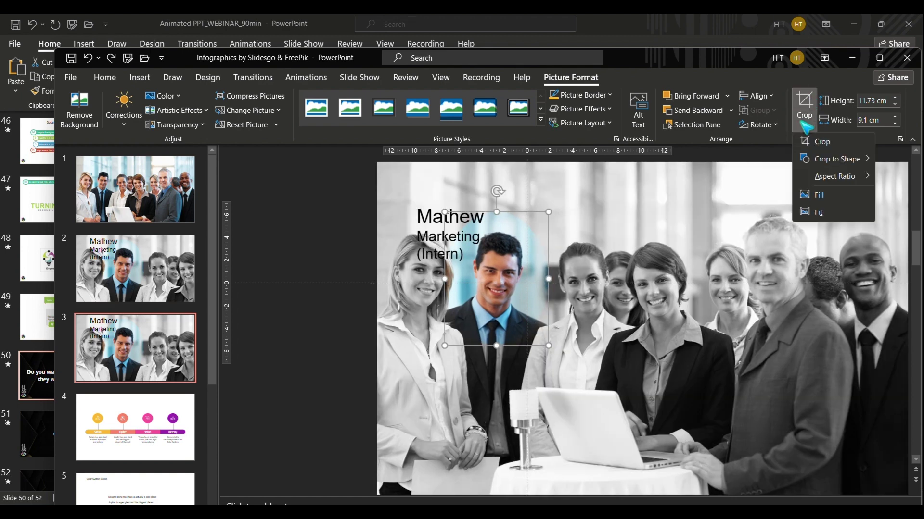
click(820, 142)
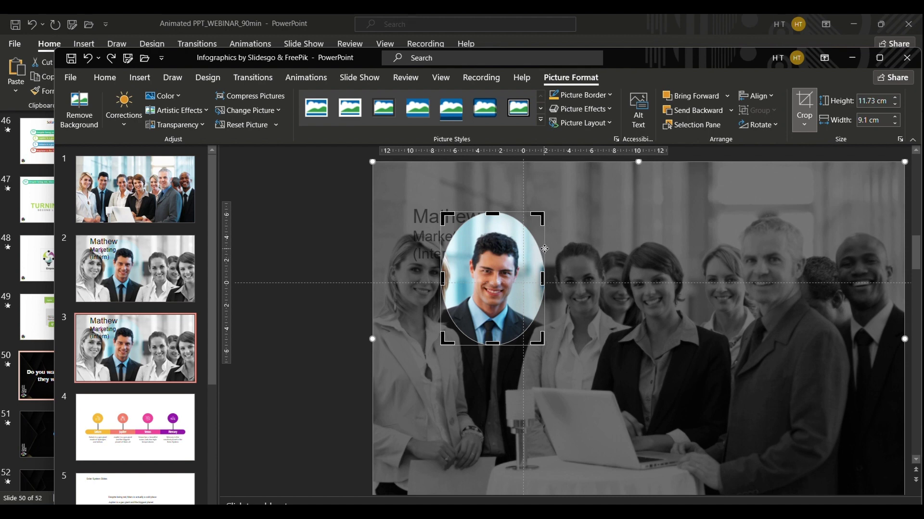
- Shift the oval crop area from the man to the woman in the white shirt beside him and apply the crop
drag(545, 249, 630, 245)
drag(630, 247, 630, 247)
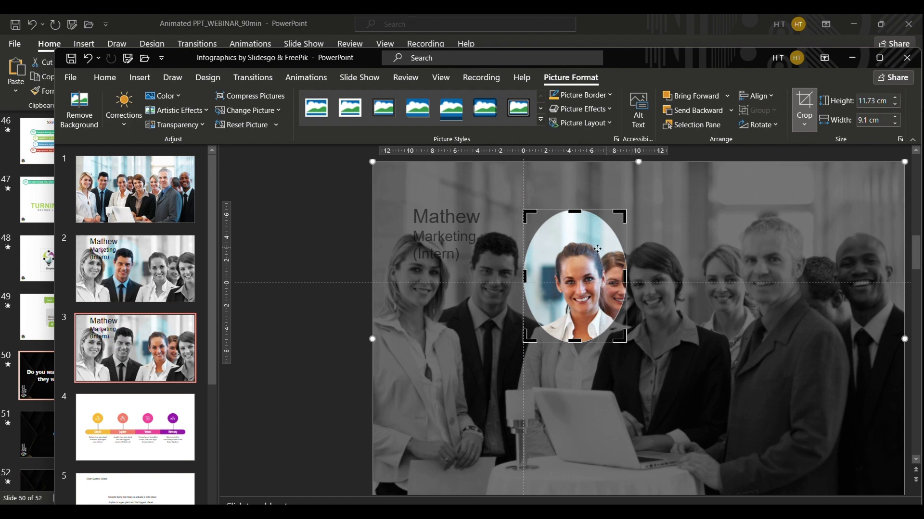
drag(627, 241, 632, 252)
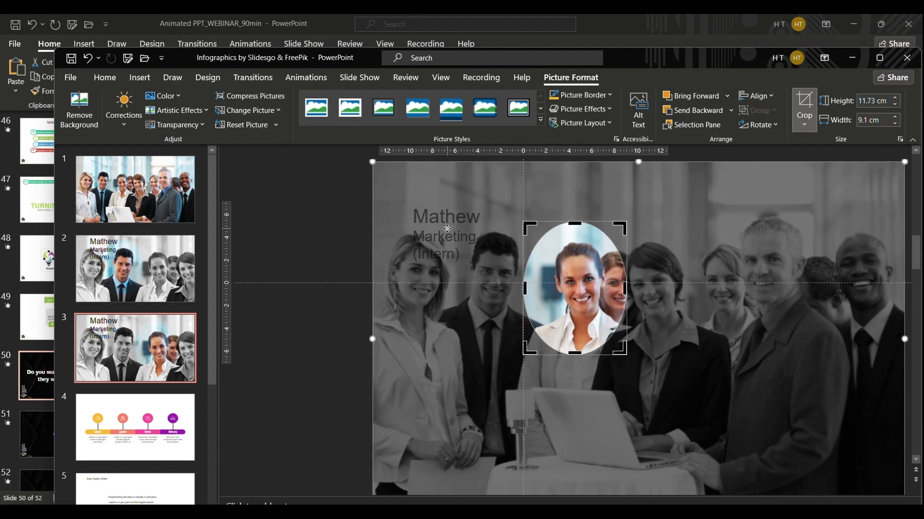
click(803, 106)
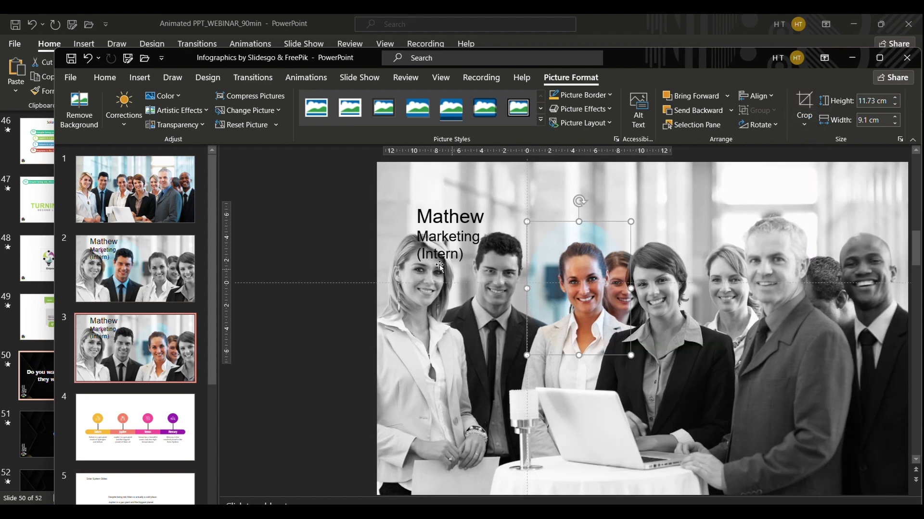
- Move the label on slide 3 next to the highlighted woman and replace the man's name with her first name
click(471, 203)
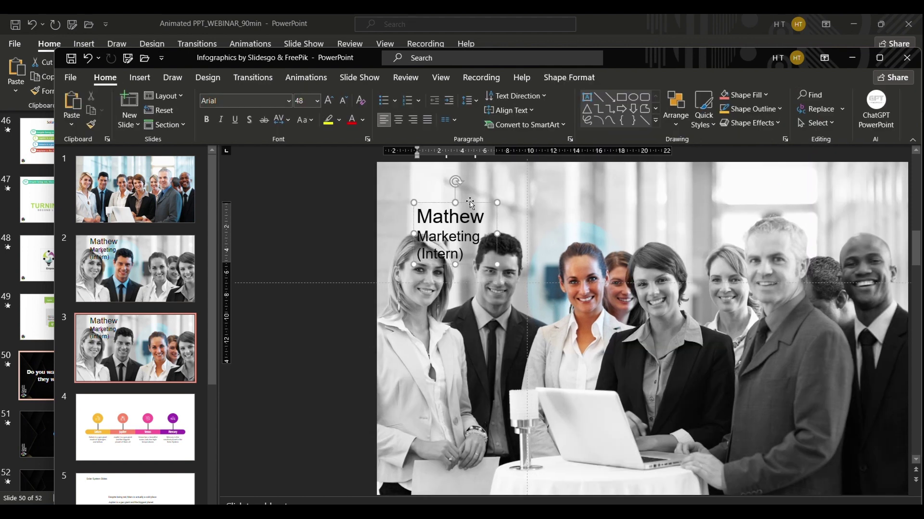
drag(471, 203, 568, 205)
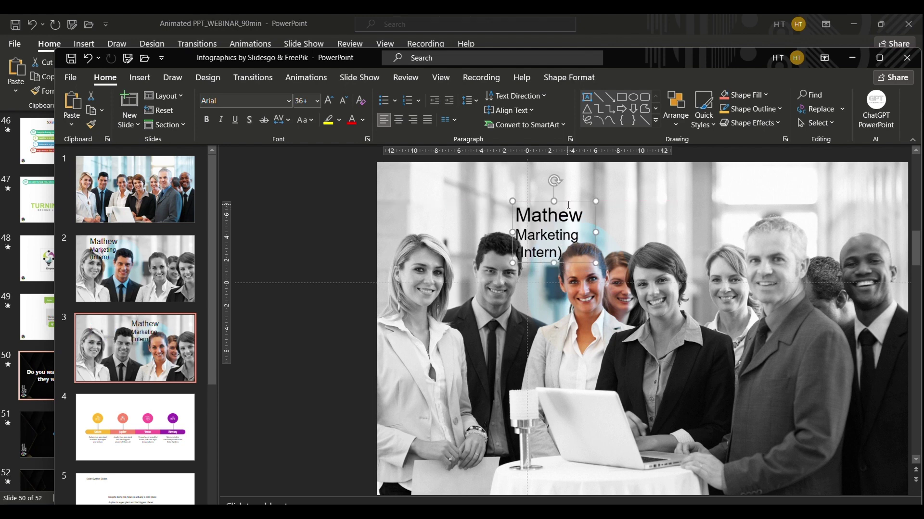
click(548, 221)
double_click(584, 214)
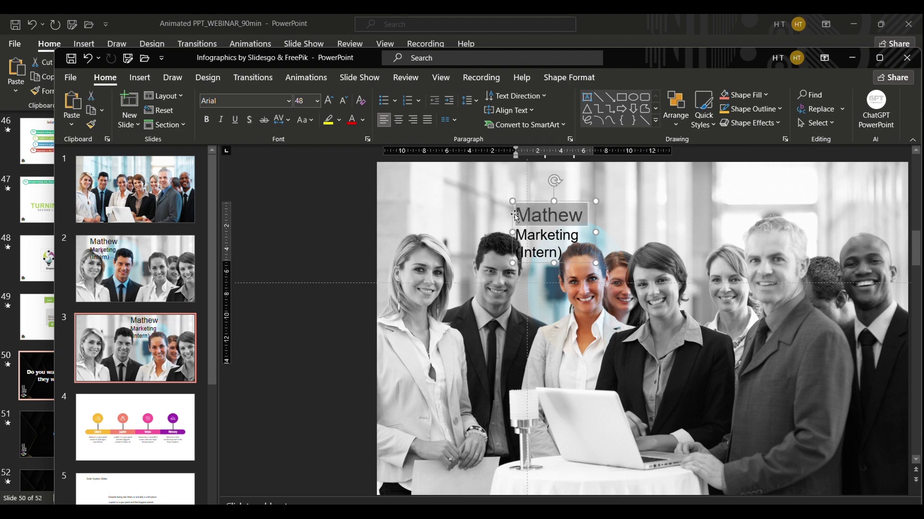
text(Sh)
key(BackSpace)
key(BackSpace)
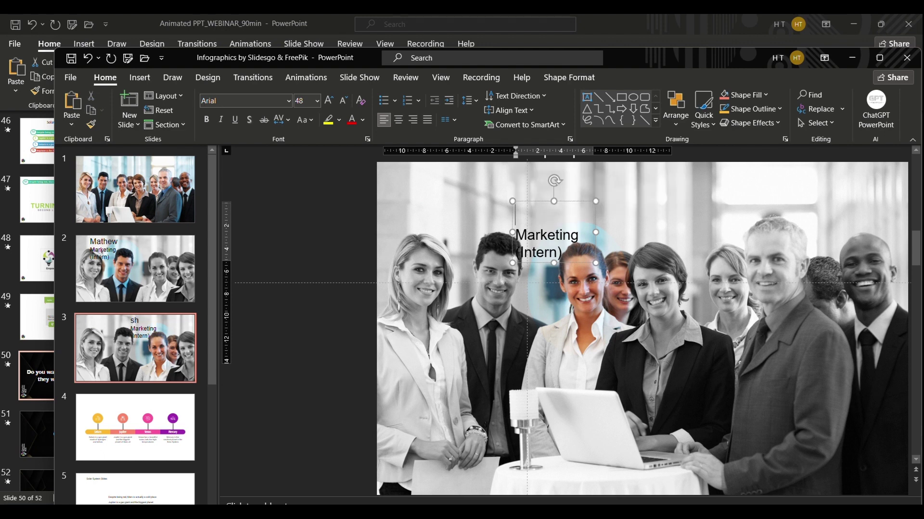
text(Shelly)
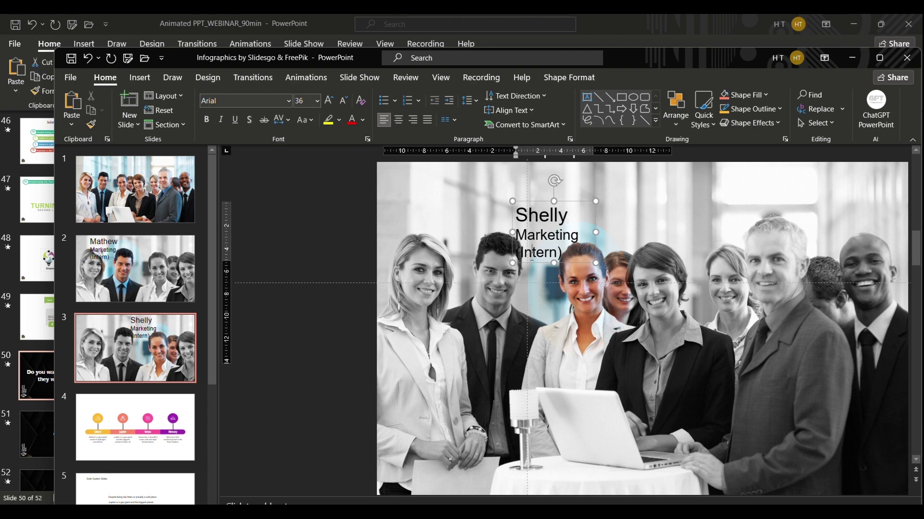
- Change "Intern" to "Head" inside the parentheses of the label on slide 3
drag(519, 253, 558, 253)
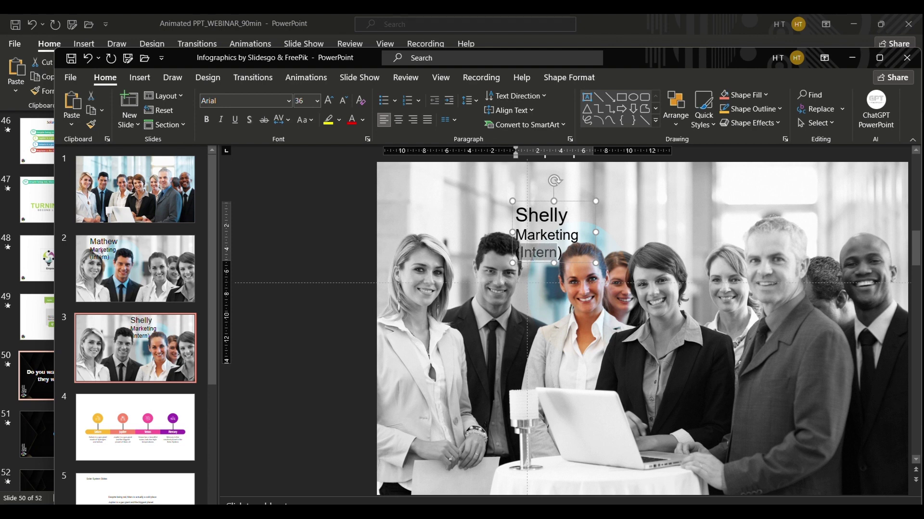
text(M)
key(BackSpace)
text(Head)
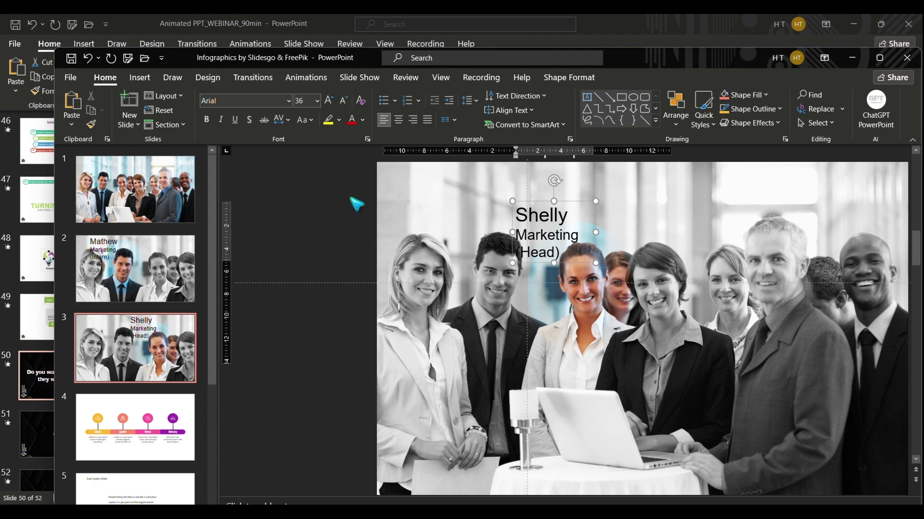
click(350, 199)
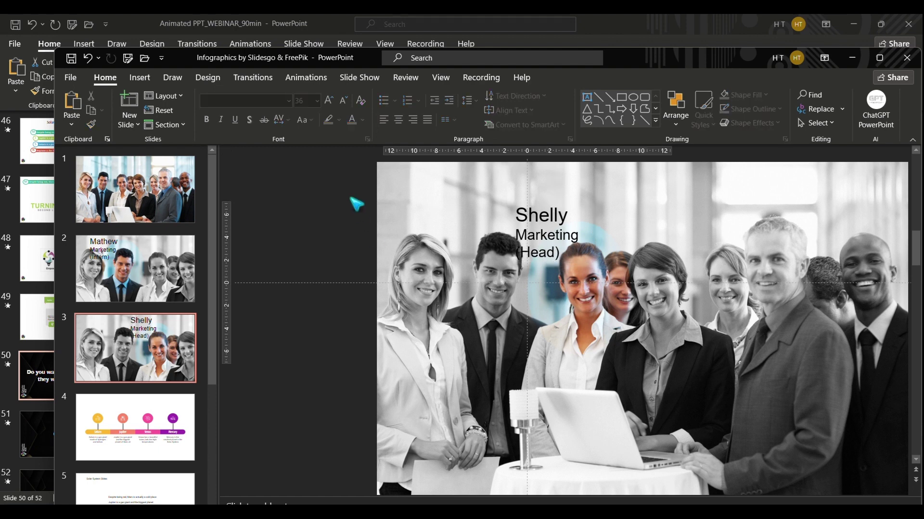
- Duplicate the full-colour team photo slide and place the copy after slide 3
click(173, 210)
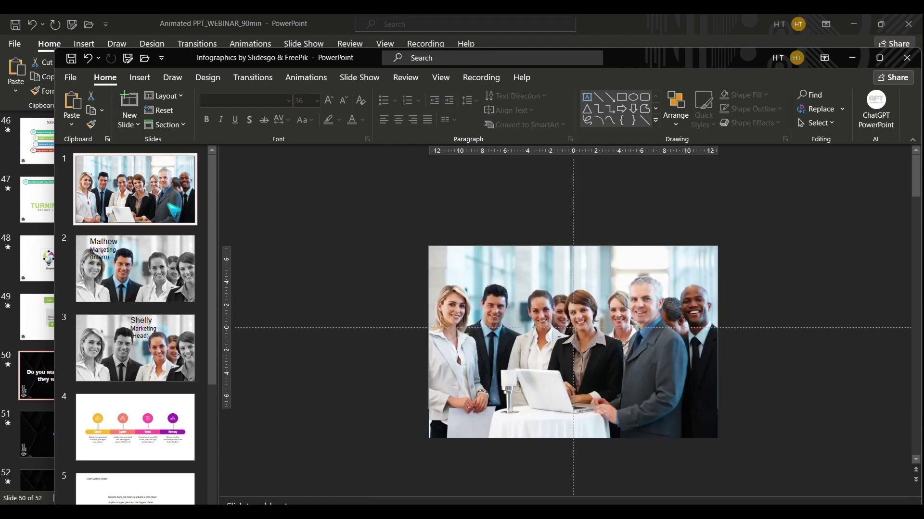
right_click(173, 211)
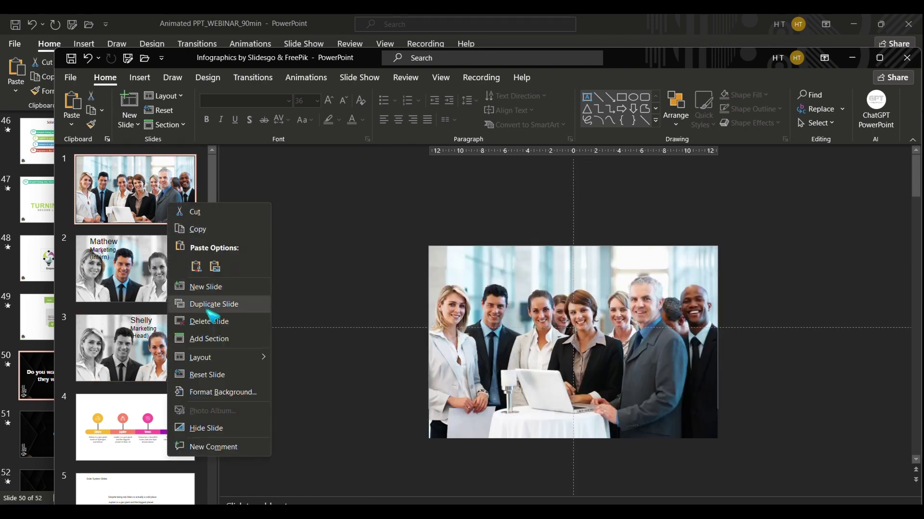
click(209, 306)
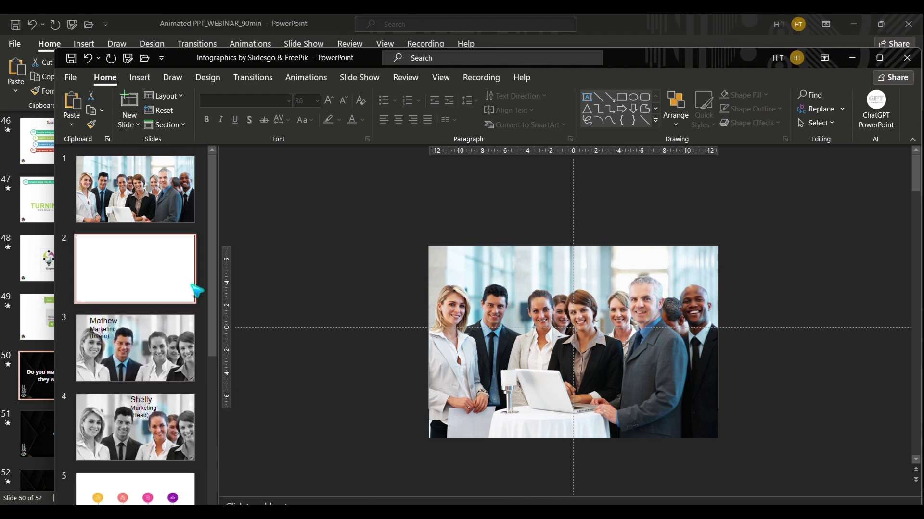
drag(179, 268, 173, 433)
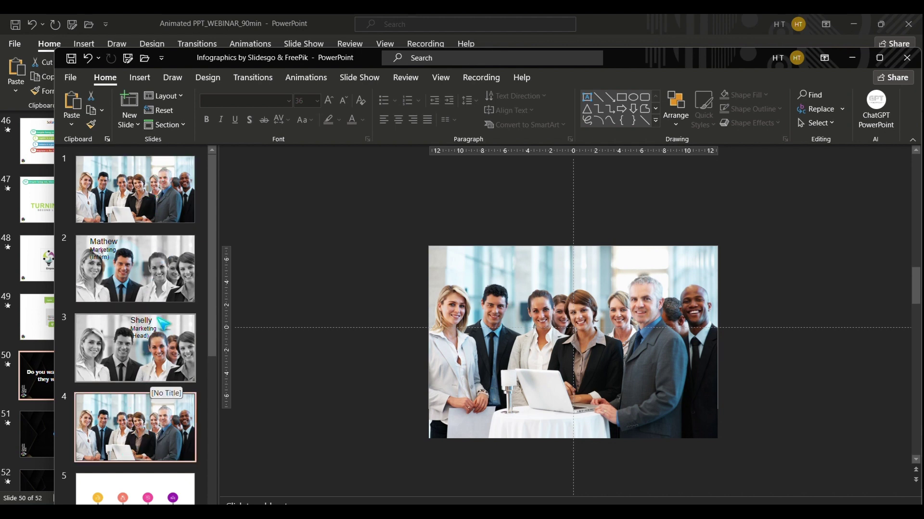
- Apply the Morph transition to slides 2, 3 and 4 together, and return to slide 1
click(164, 273)
ctrl+click(165, 349)
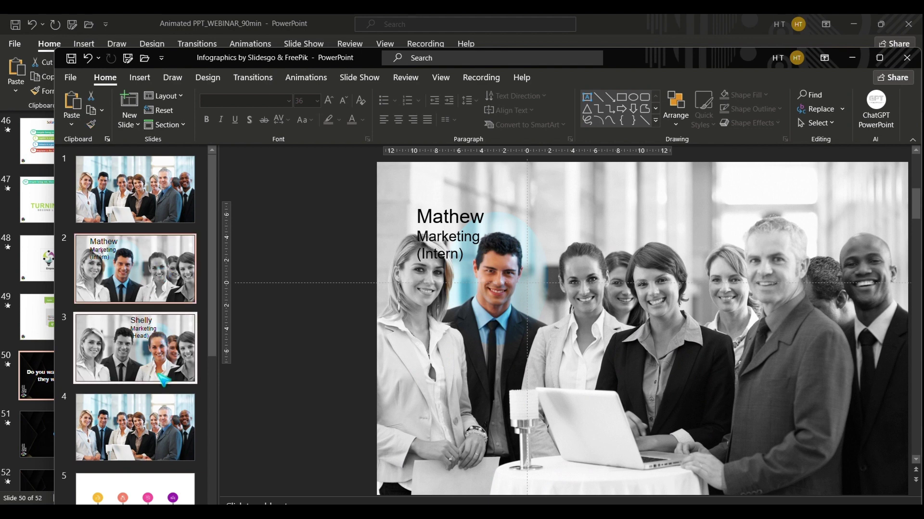
ctrl+click(174, 425)
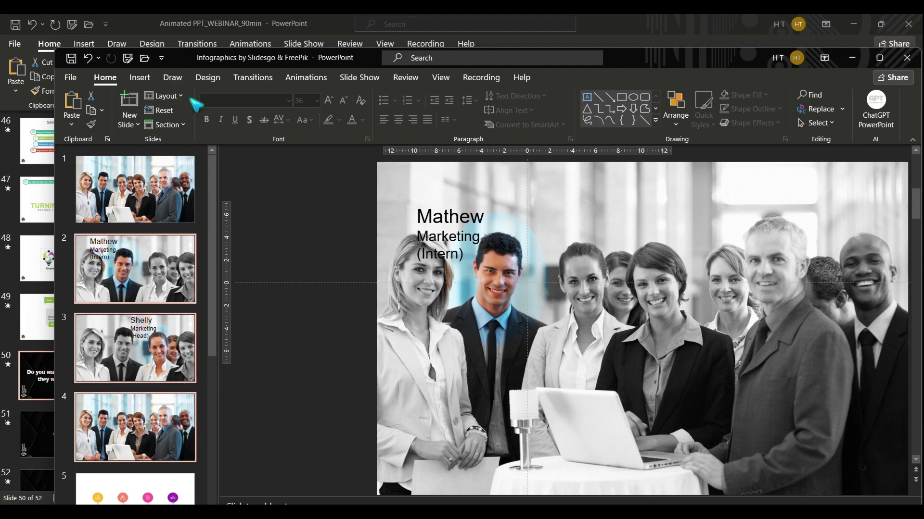
click(251, 82)
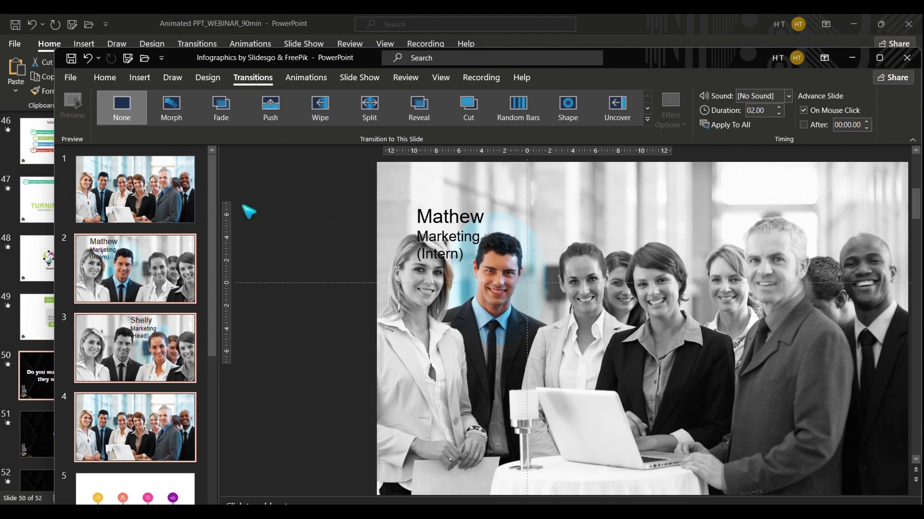
click(171, 108)
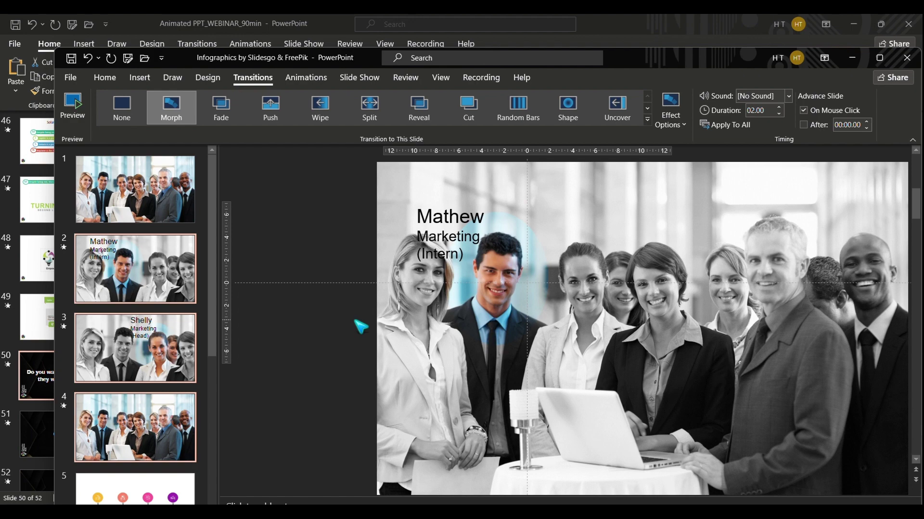
click(181, 211)
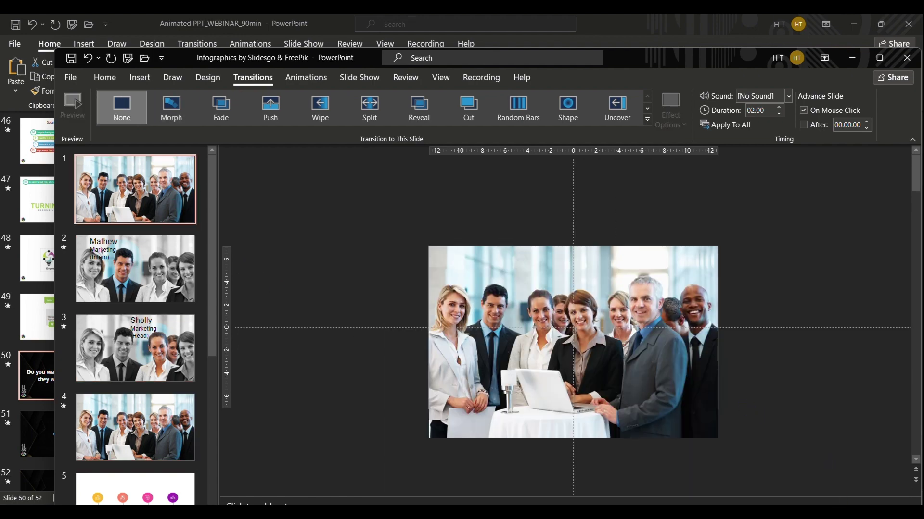
- Play the team introduction slide show from the first slide
key(F5)
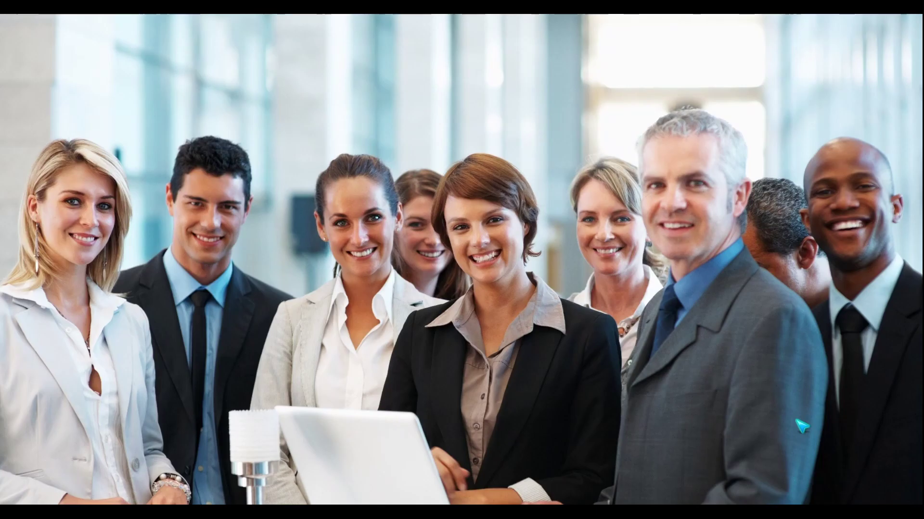
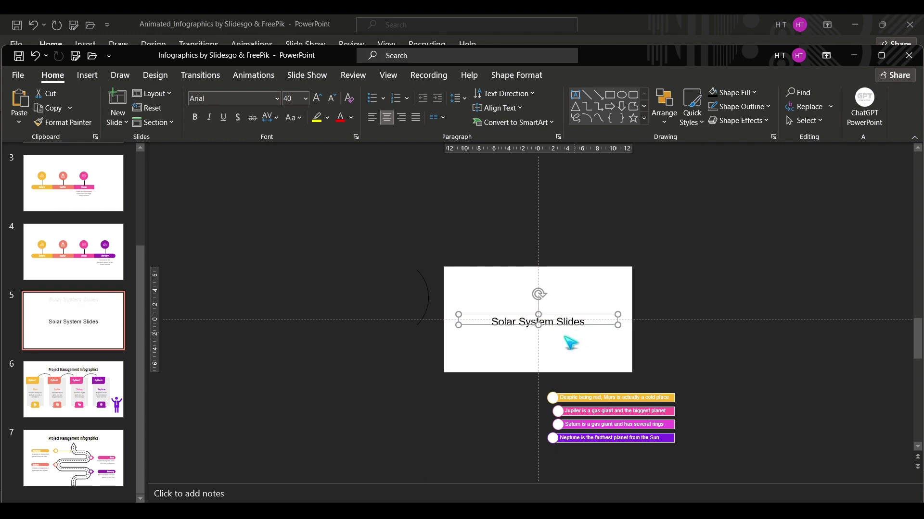
- Move the "Solar System Slides" title on slide 5 down to the vertical centre of the slide
scroll(588, 316, up, 5)
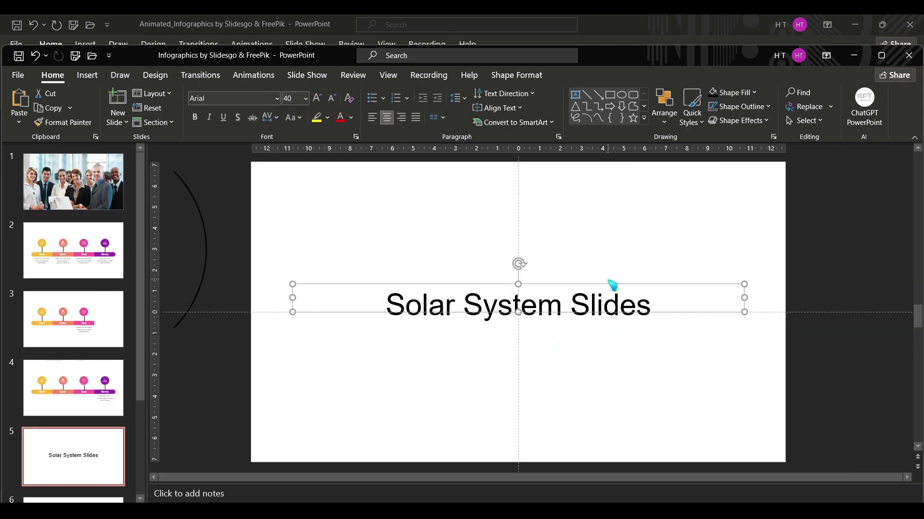
drag(609, 285, 609, 295)
key(ctrl+z)
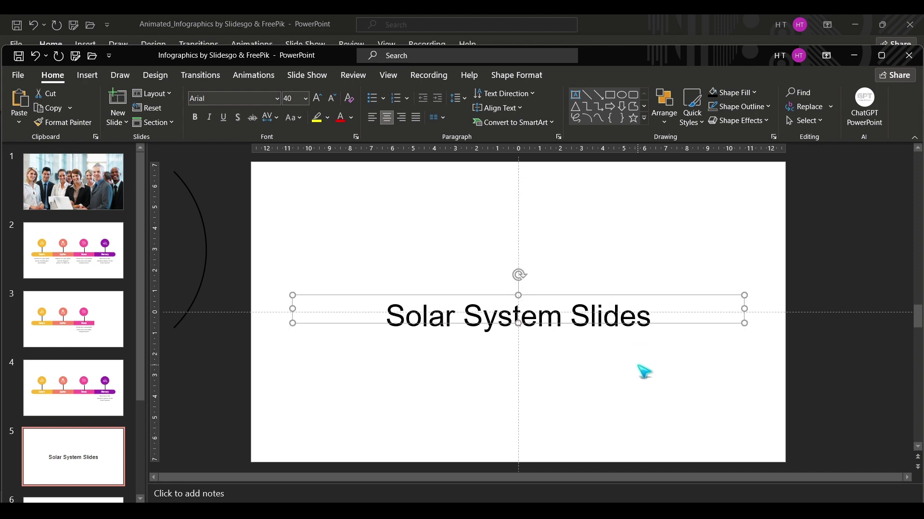
key(ctrl+z)
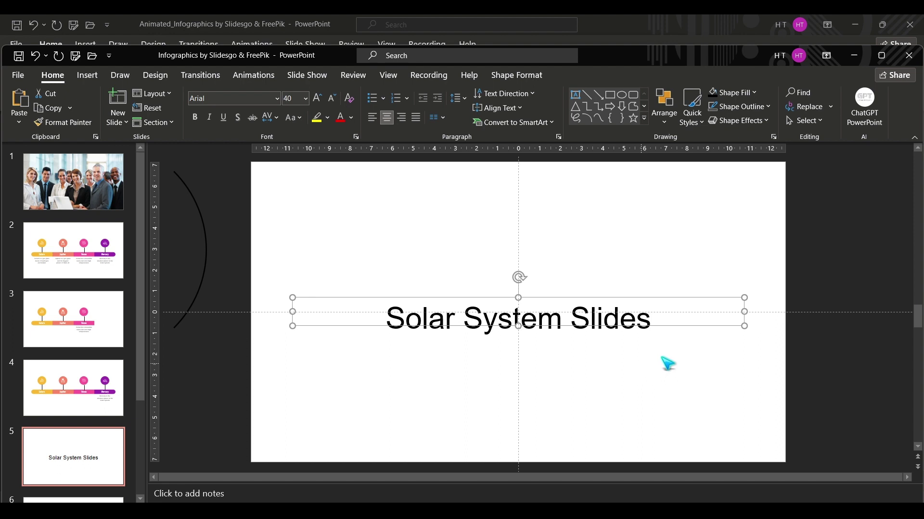
ctrl+scroll(725, 368, down, 5)
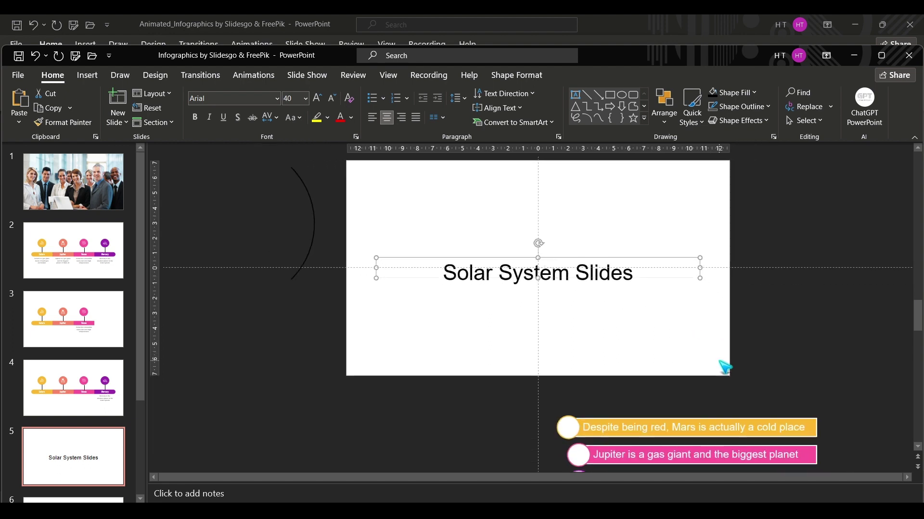
- Duplicate slide 5 and move the "Solar System Slides" title to the upper edge of the copy
right_click(73, 481)
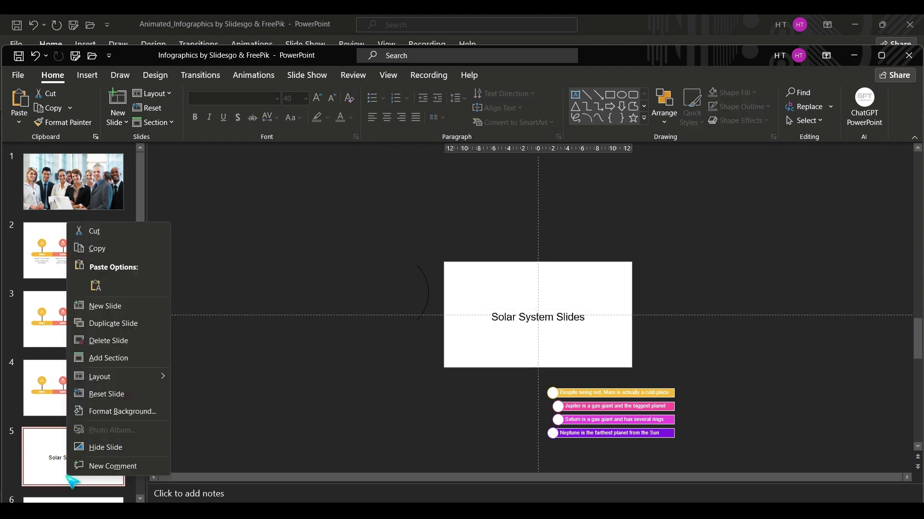
click(164, 324)
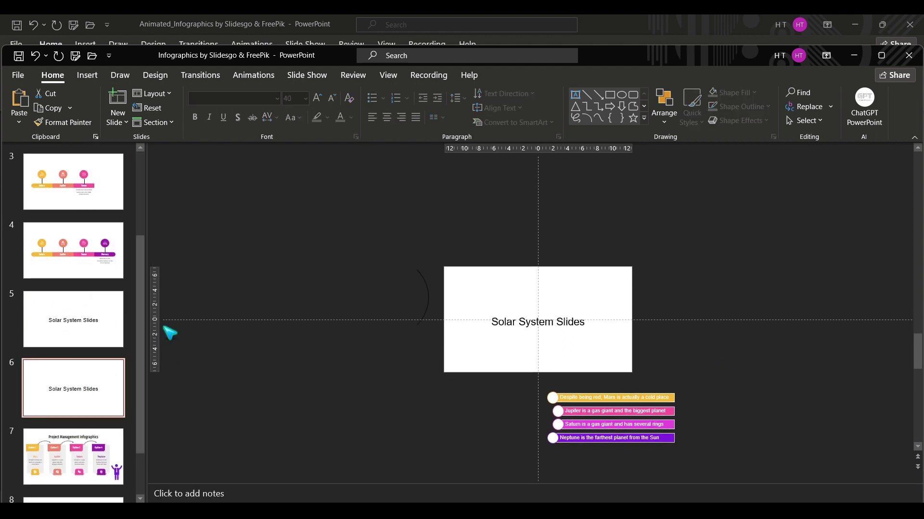
click(575, 327)
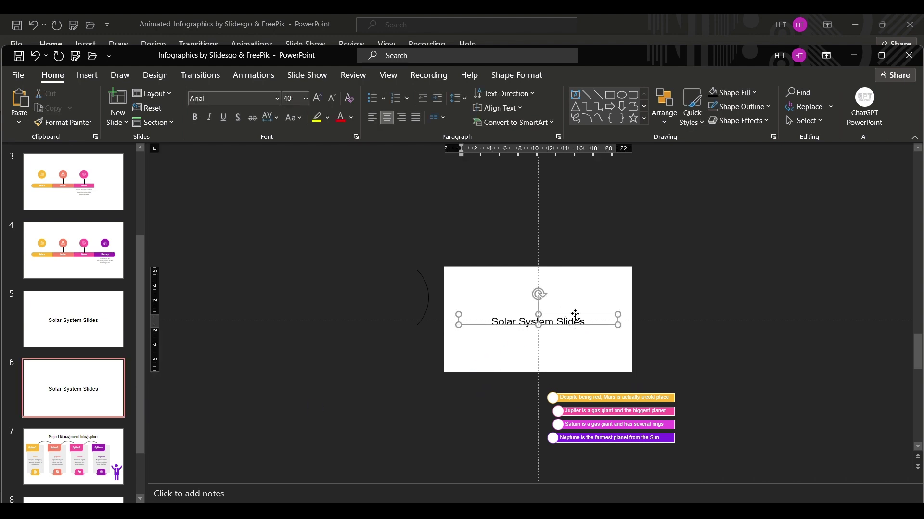
drag(575, 316, 572, 270)
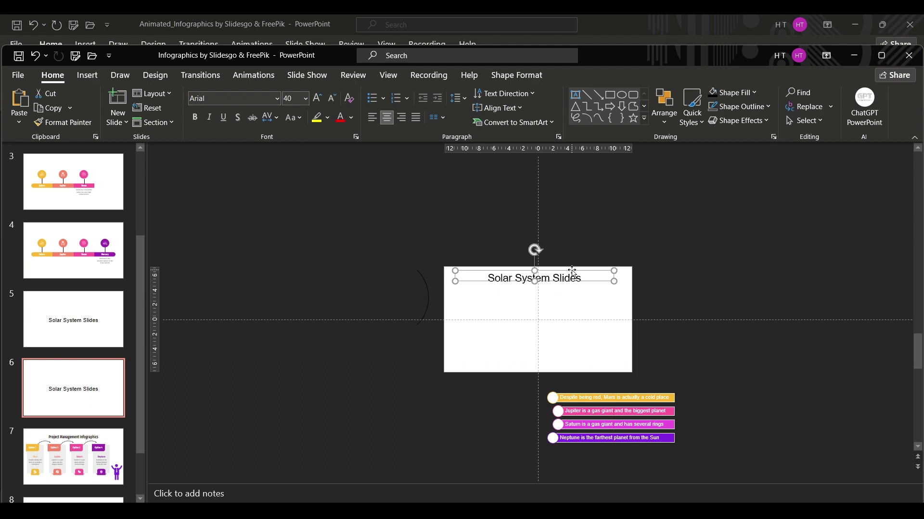
- Bring the off-slide arc and the four planet bars onto slide 6, lined up along the arc beneath the title
click(431, 303)
drag(433, 286, 484, 306)
drag(746, 385, 529, 467)
drag(637, 418, 558, 318)
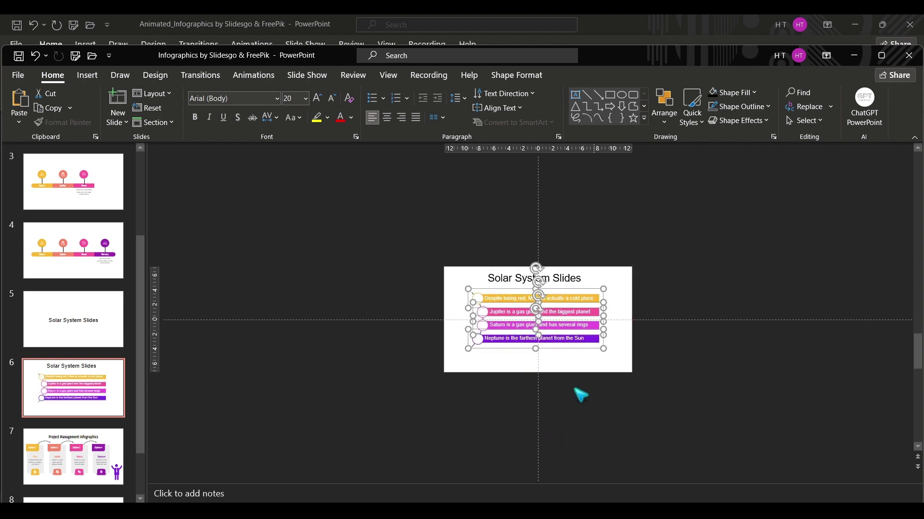
click(521, 386)
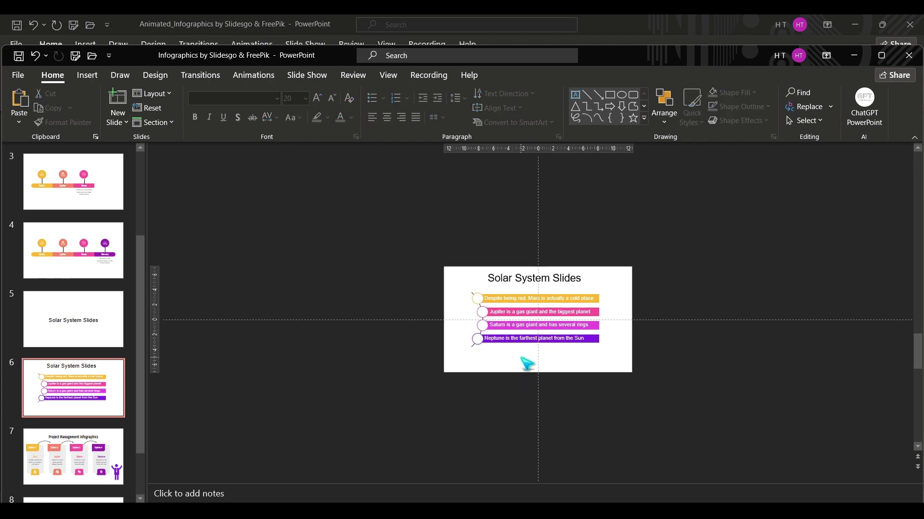
ctrl+scroll(527, 363, up, 5)
ctrl+scroll(521, 358, up, 1)
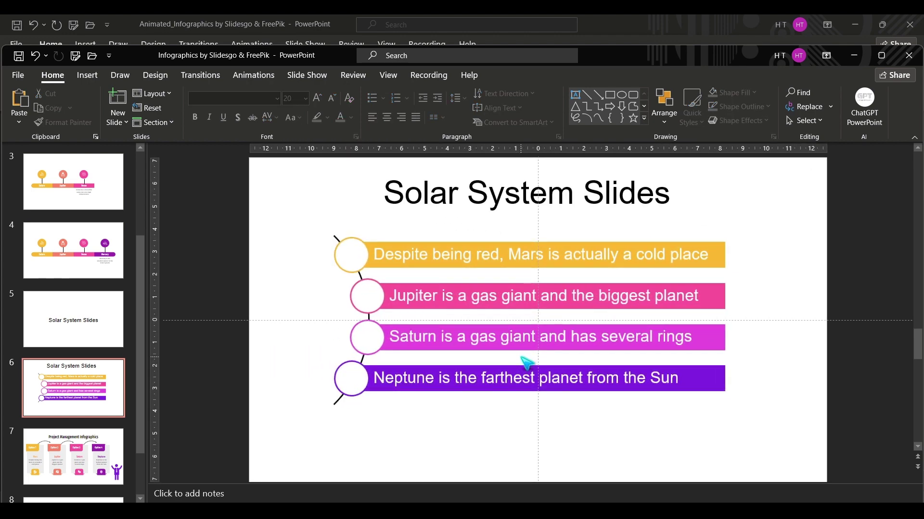
ctrl+scroll(527, 363, down, 10)
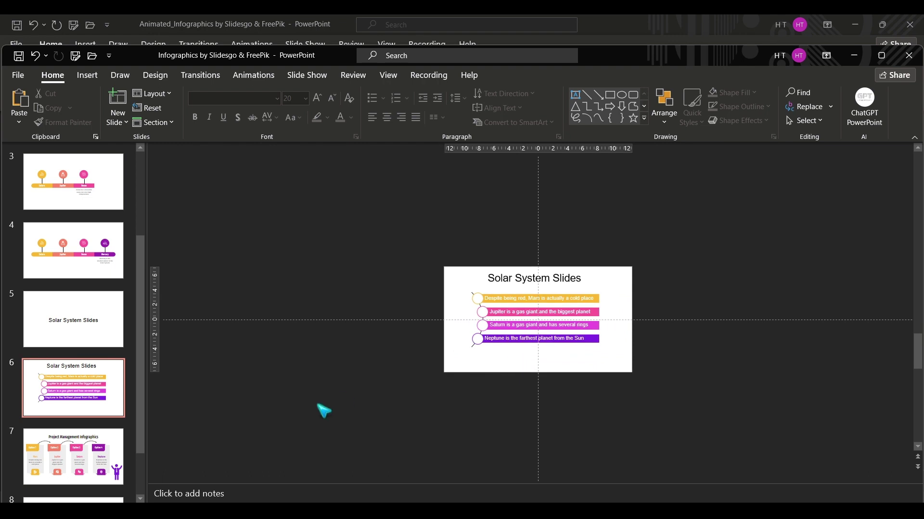
- Duplicate slide 6 and move the Jupiter, Saturn and Neptune bars off the copy, below its lower edge
right_click(117, 412)
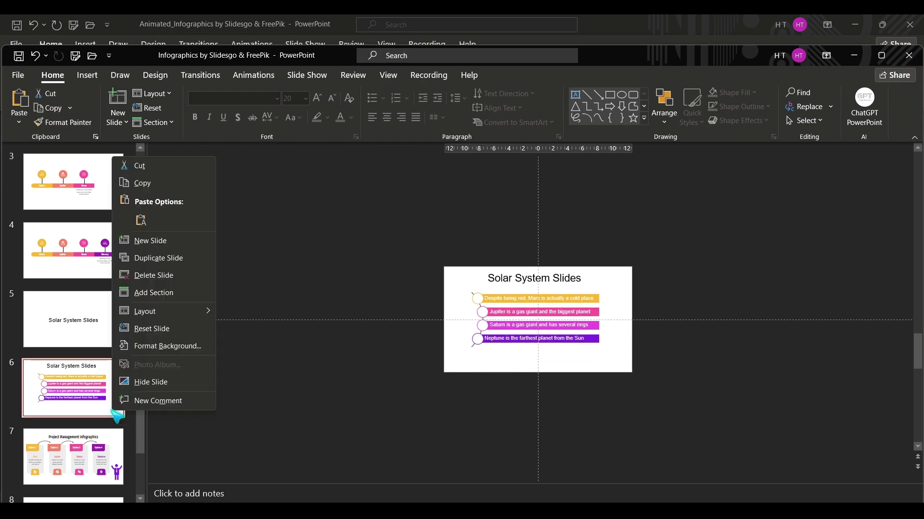
click(201, 262)
drag(629, 390, 448, 300)
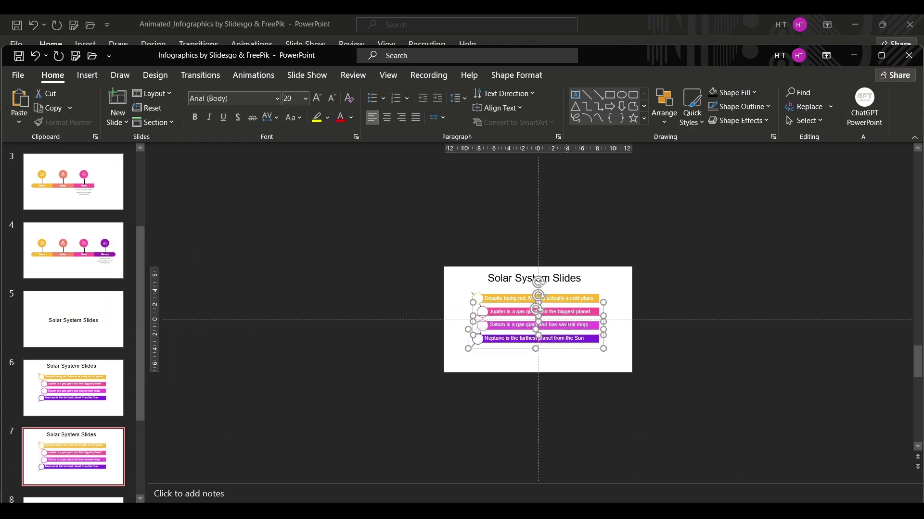
drag(603, 308, 701, 385)
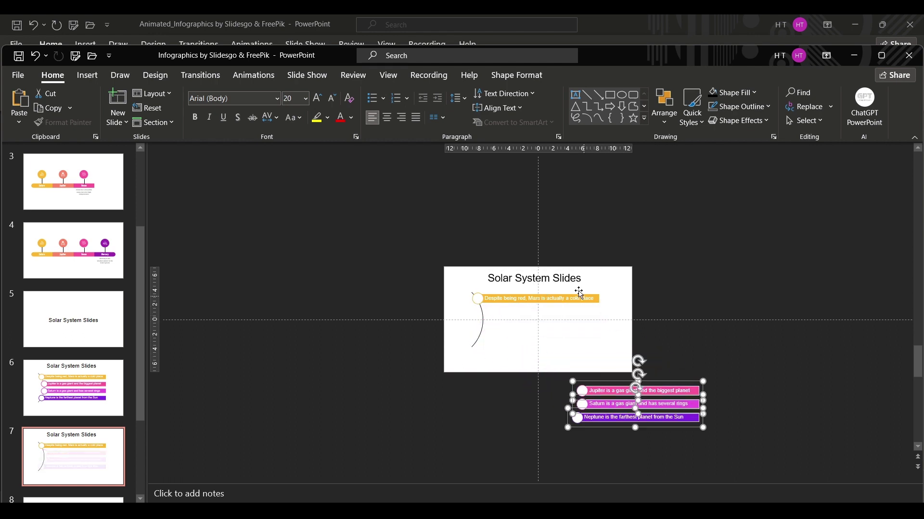
- Move the title off slide 7 above its upper edge and the arc off past its left edge
click(574, 282)
drag(574, 274, 570, 240)
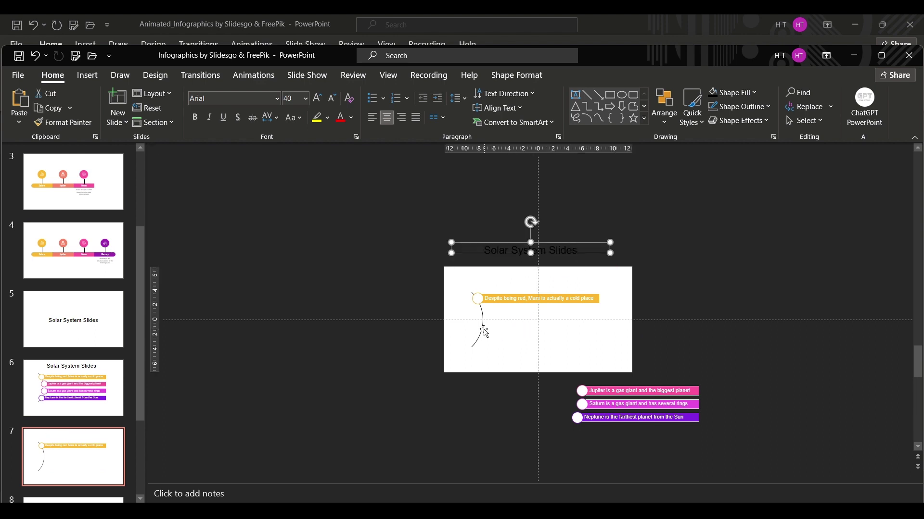
click(482, 333)
drag(481, 334, 401, 329)
- Move the yellow Mars bar into the upper-left corner of slide 7
click(585, 303)
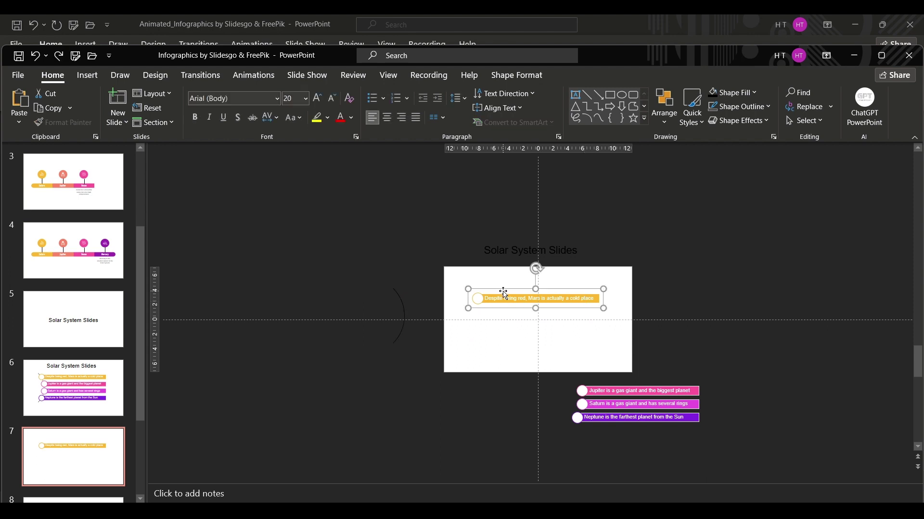
drag(504, 290, 483, 270)
click(704, 313)
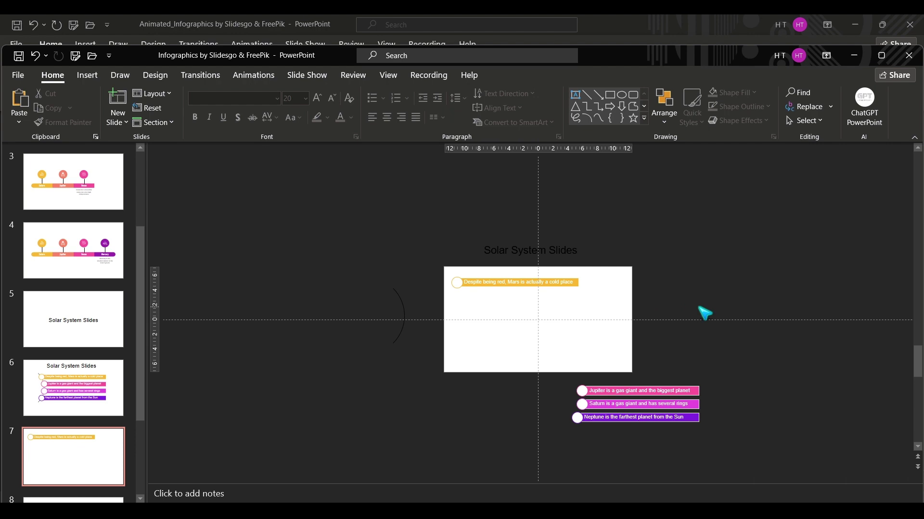
- Apply the Morph transition to slides 5, 6 and 7 together
click(84, 344)
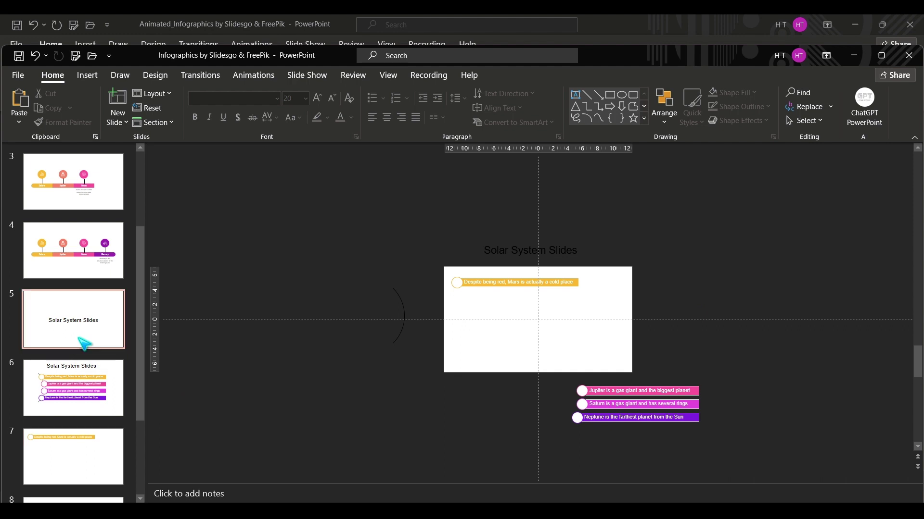
shift+click(113, 463)
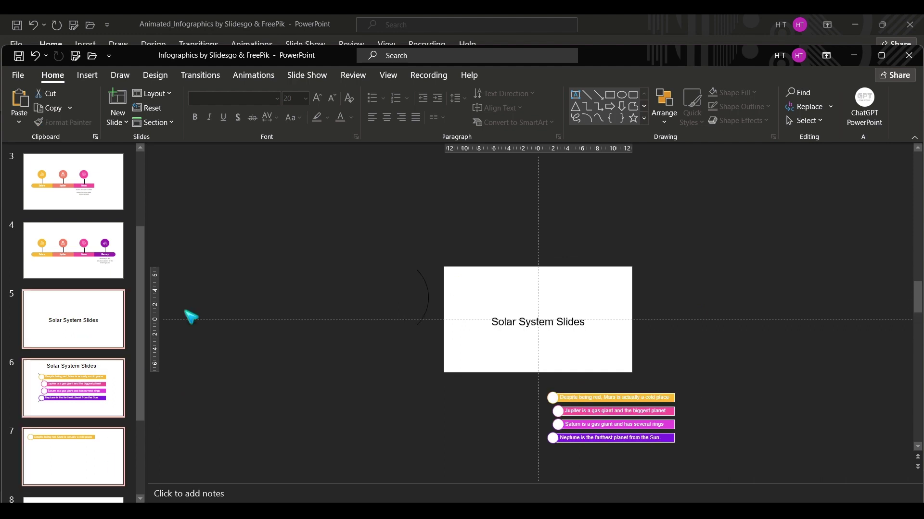
click(201, 75)
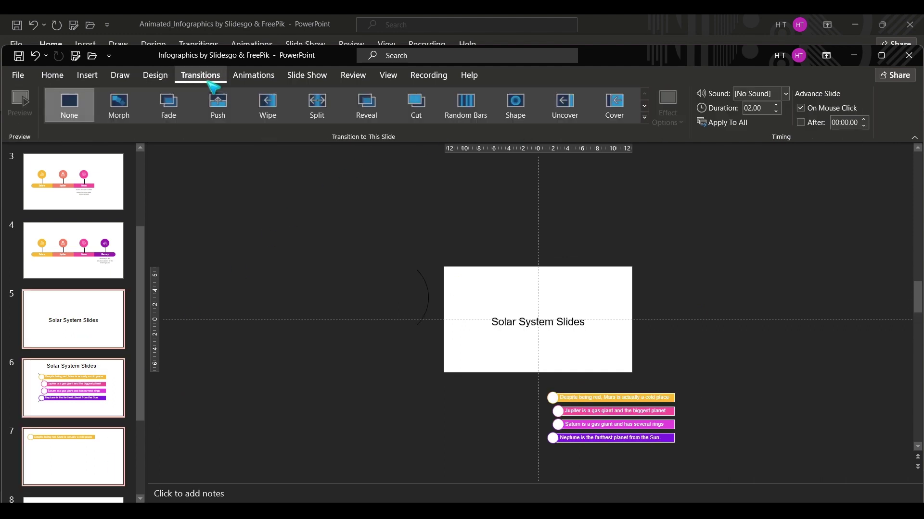
click(132, 106)
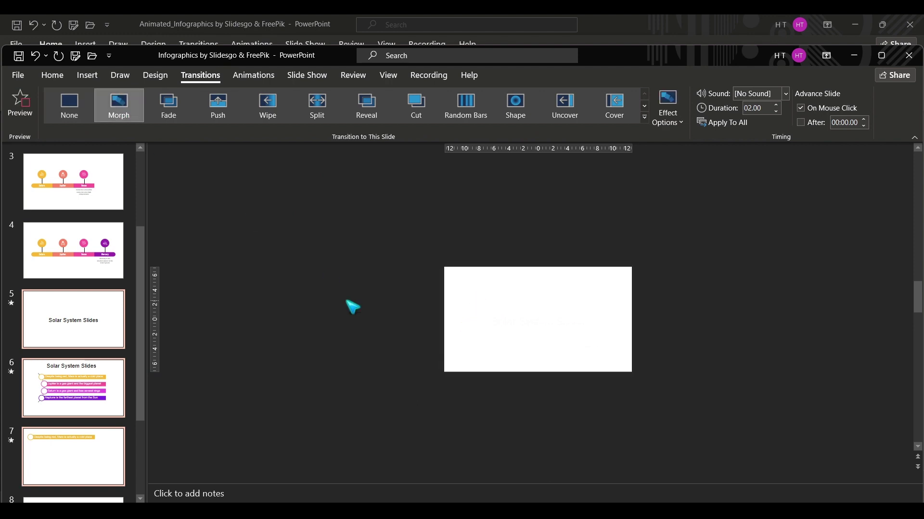
- Maximize the presentation window and play the slide show from slide 5 through slide 7 to check the morph
click(67, 333)
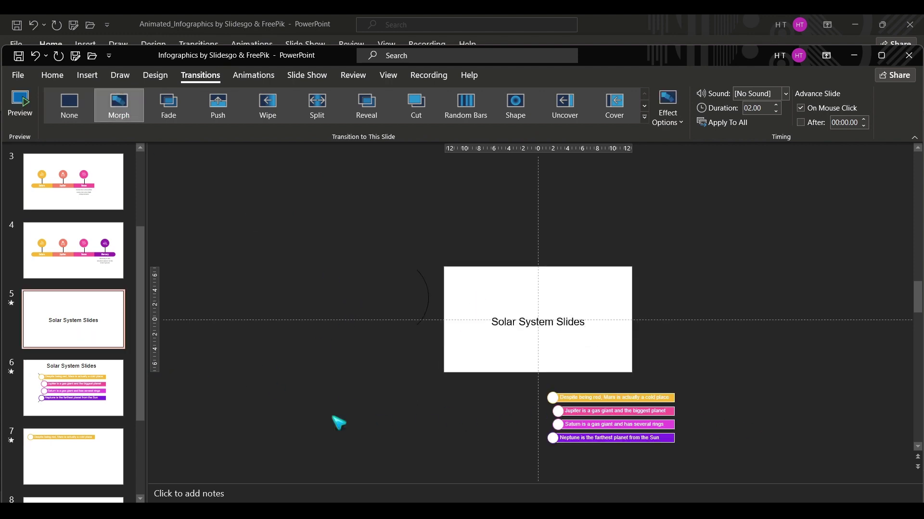
click(867, 469)
click(881, 56)
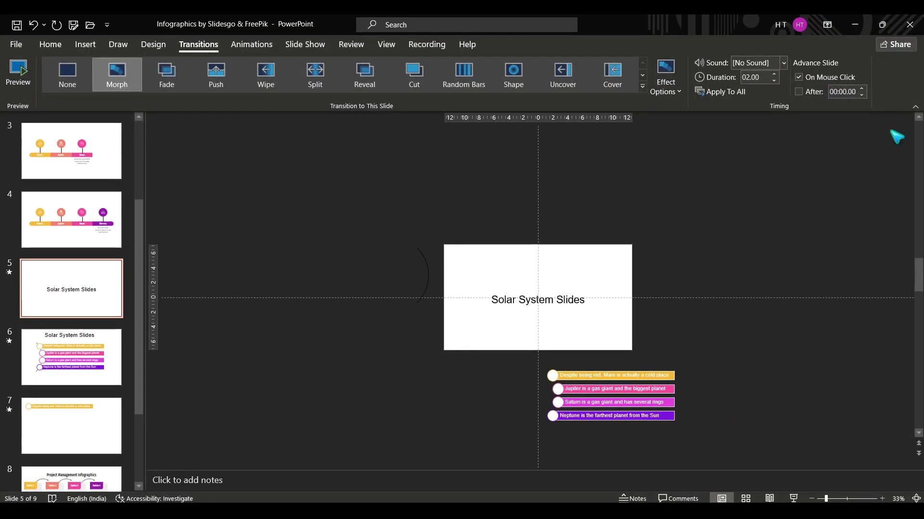
click(793, 498)
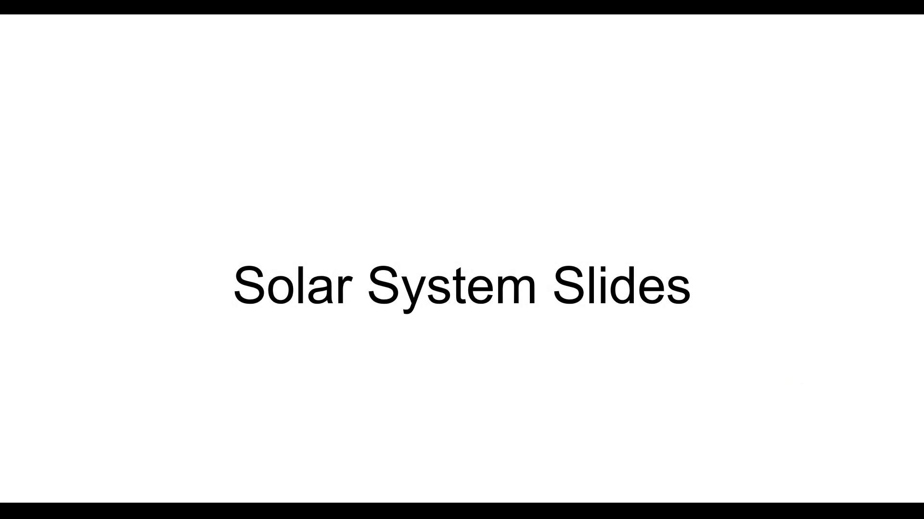
key(Right)
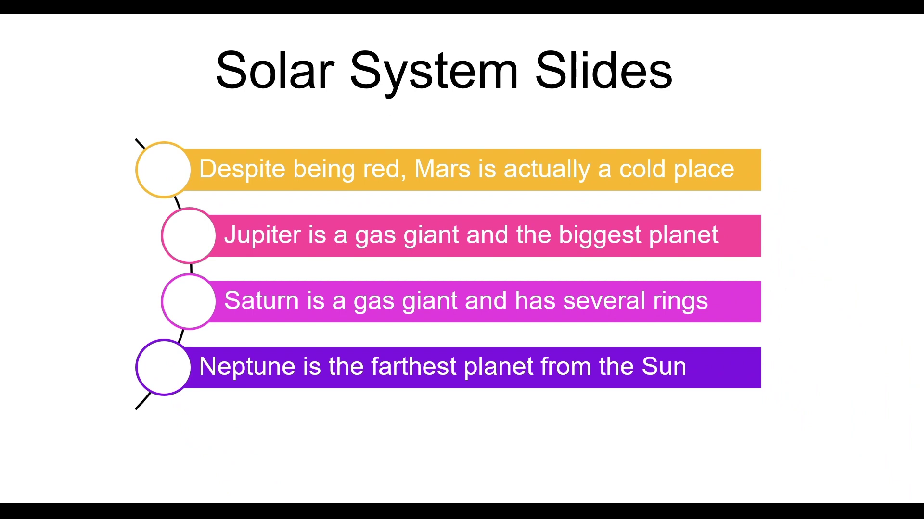
key(Right)
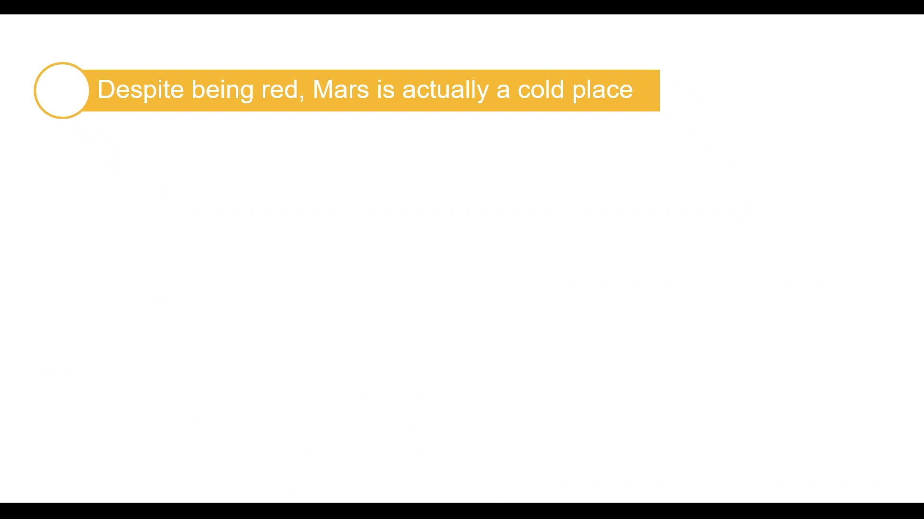
key(Escape)
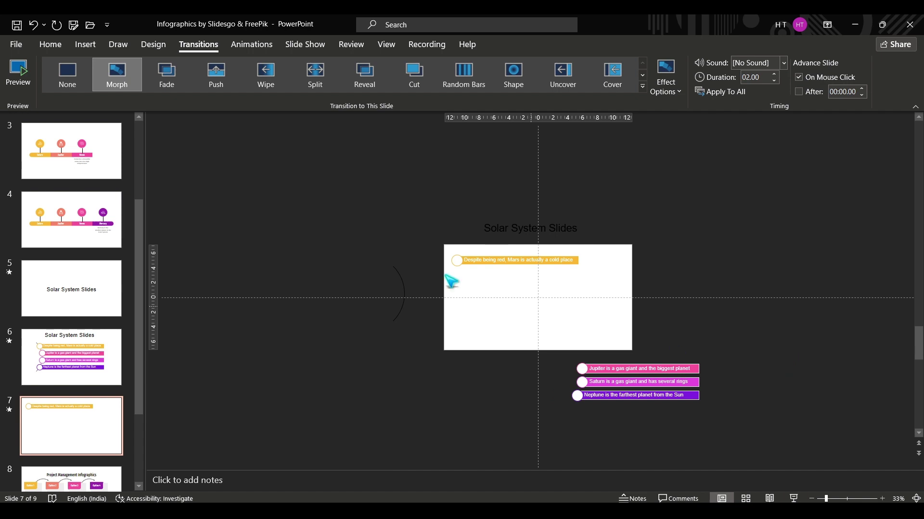
- Insert the pictures "turning heads logo" (JPG) and "CTH Logo_wbg_tag" from the Dropbox folder onto slide 7
click(51, 44)
click(84, 45)
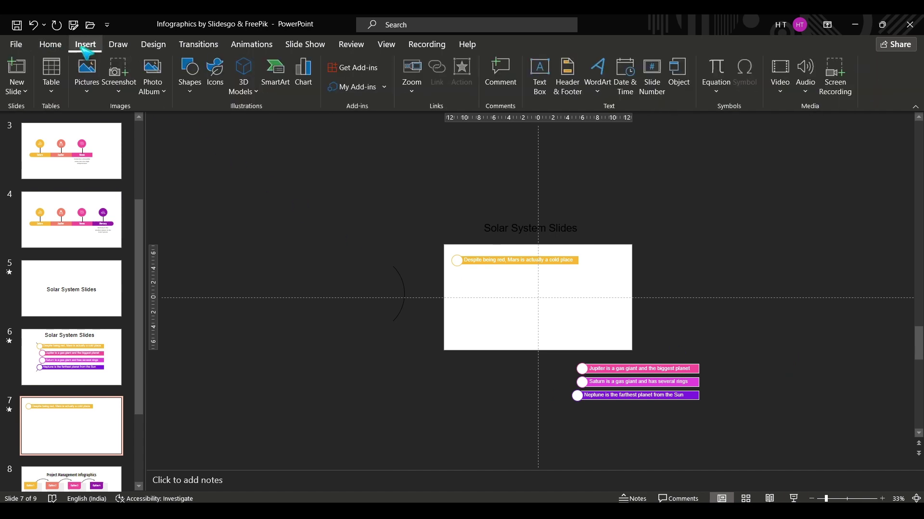
click(89, 94)
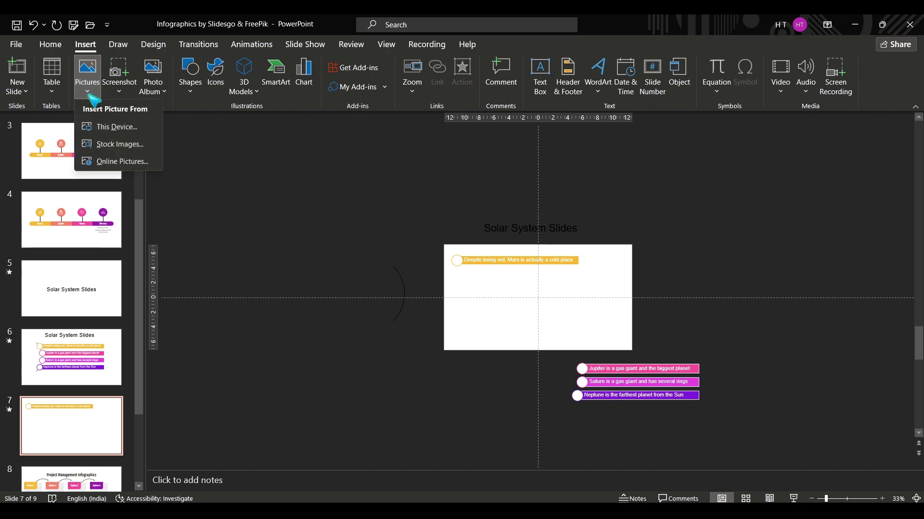
click(104, 127)
click(161, 249)
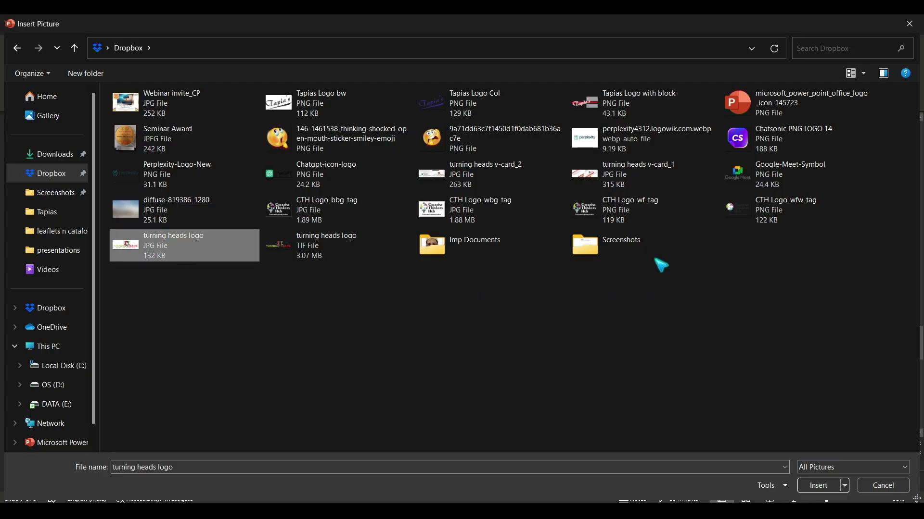
ctrl+click(466, 218)
click(818, 486)
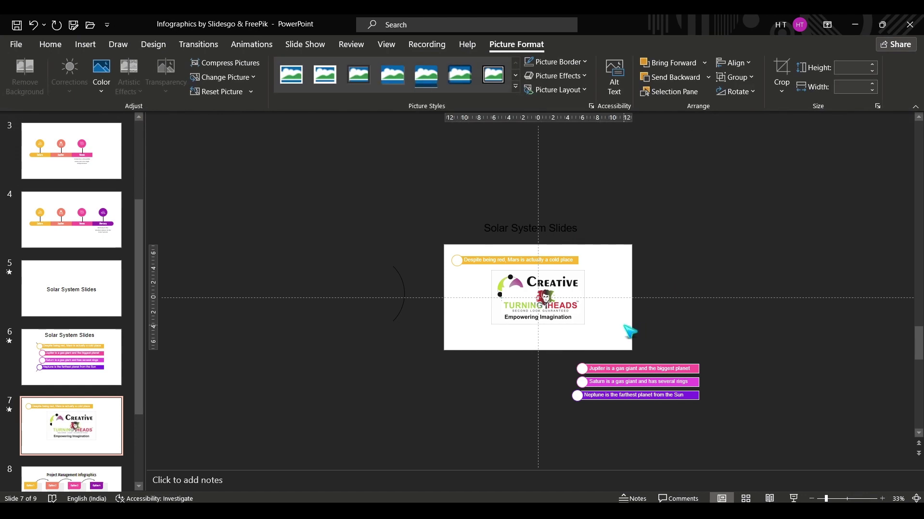
- Add a blank slide after slide 7 and move the Creative Thinkers Hub logo from slide 7 onto it
right_click(97, 449)
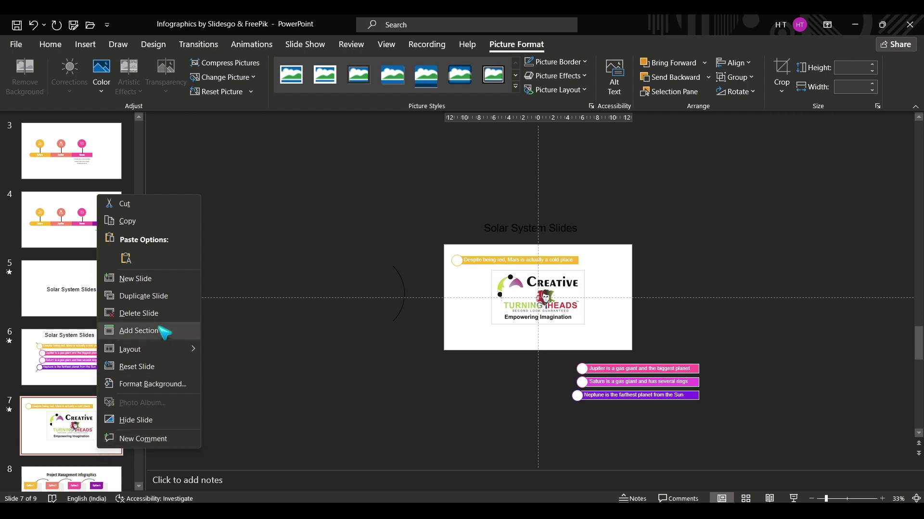
click(173, 279)
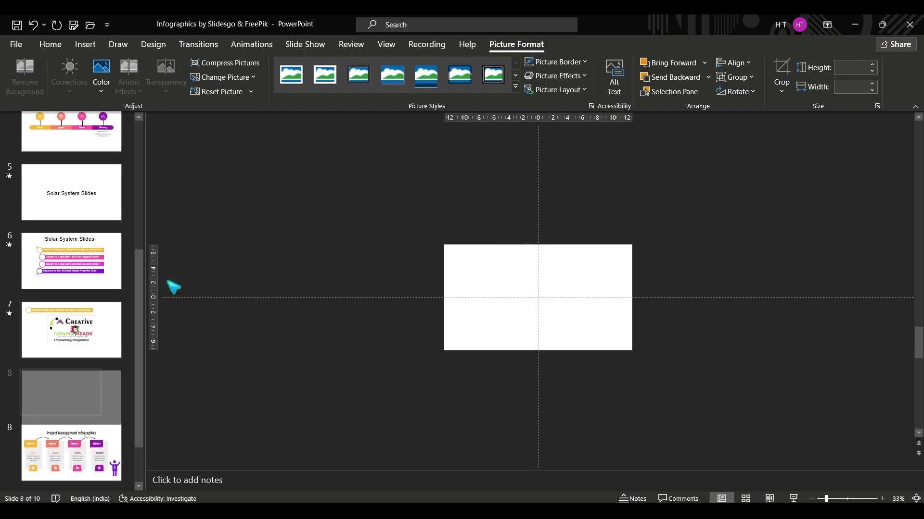
click(97, 296)
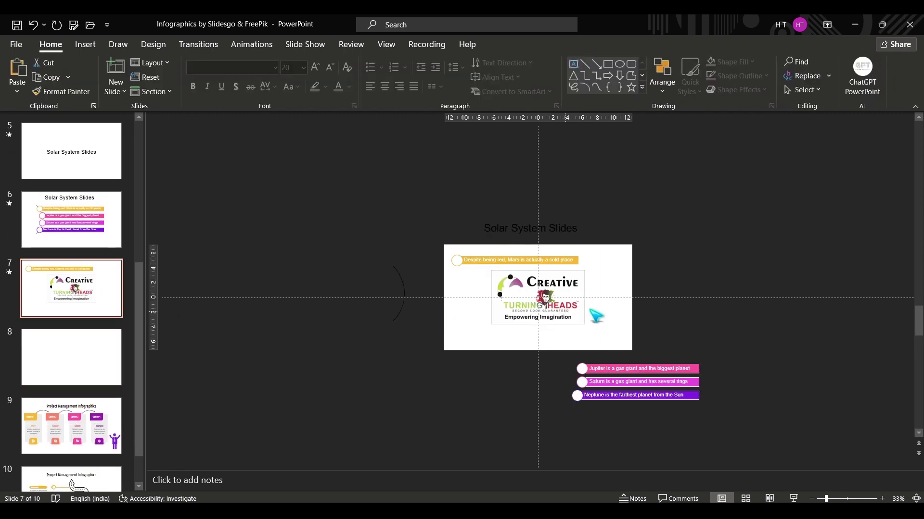
click(554, 313)
click(560, 284)
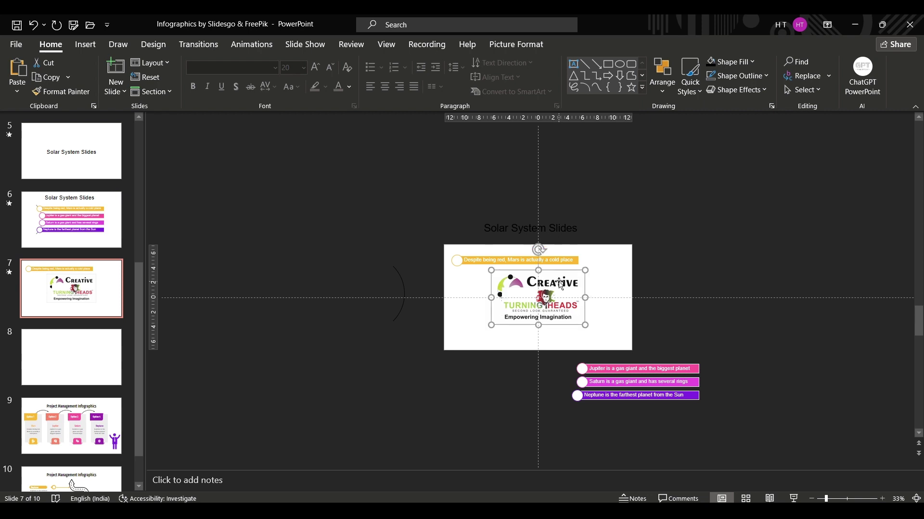
key(ctrl+x)
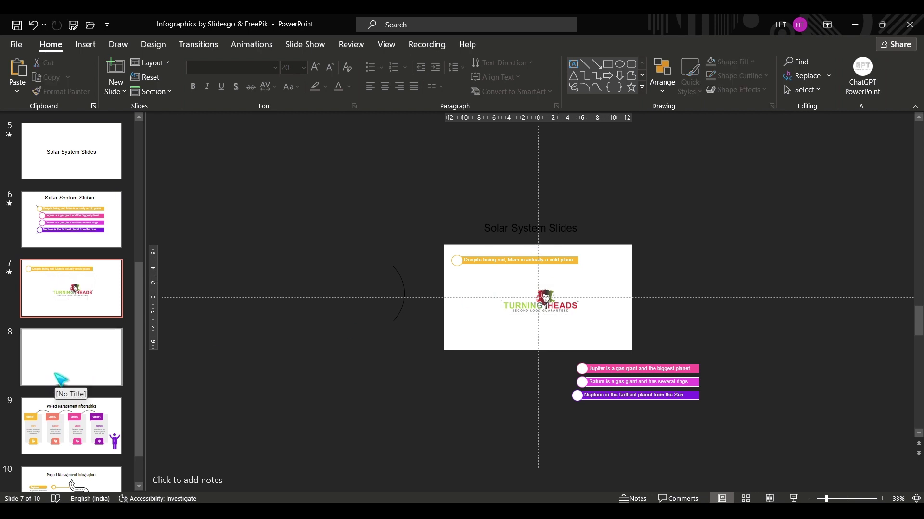
click(61, 378)
key(ctrl+v)
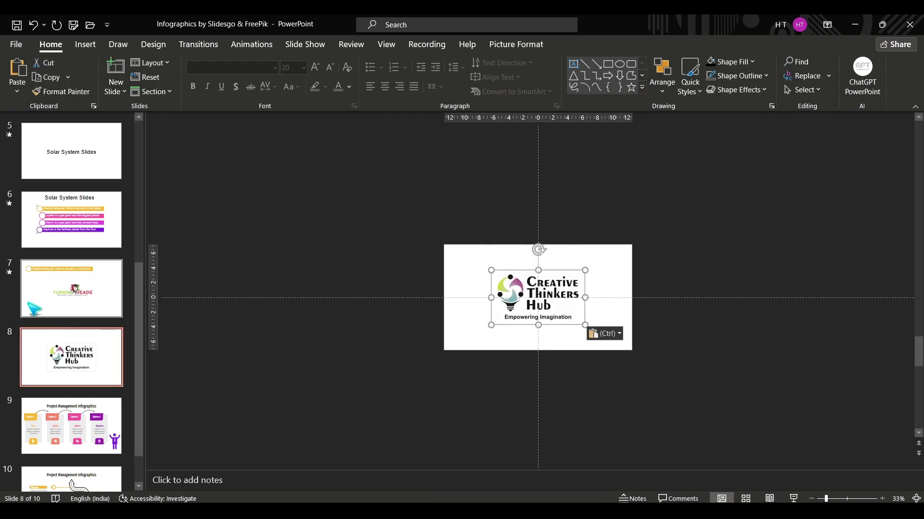
- Enlarge the Turning Heads logo on slide 7 and center it on the slide
click(47, 304)
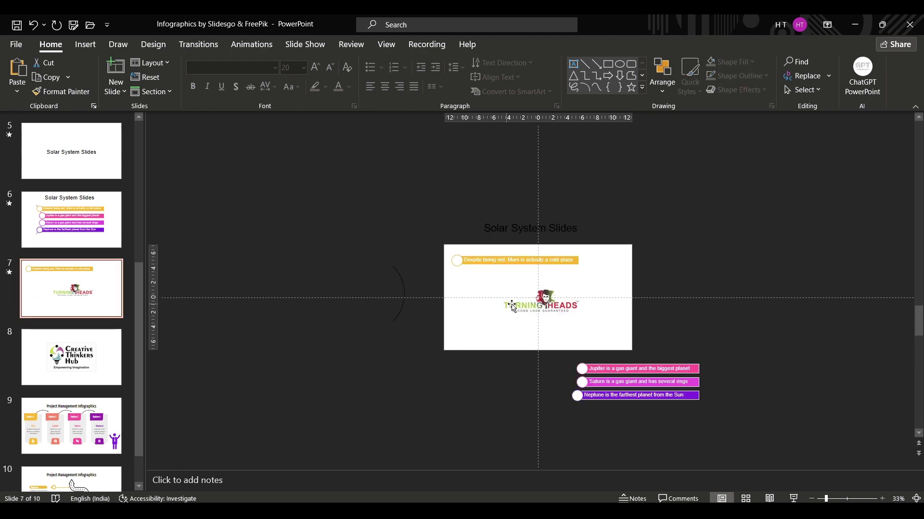
click(575, 306)
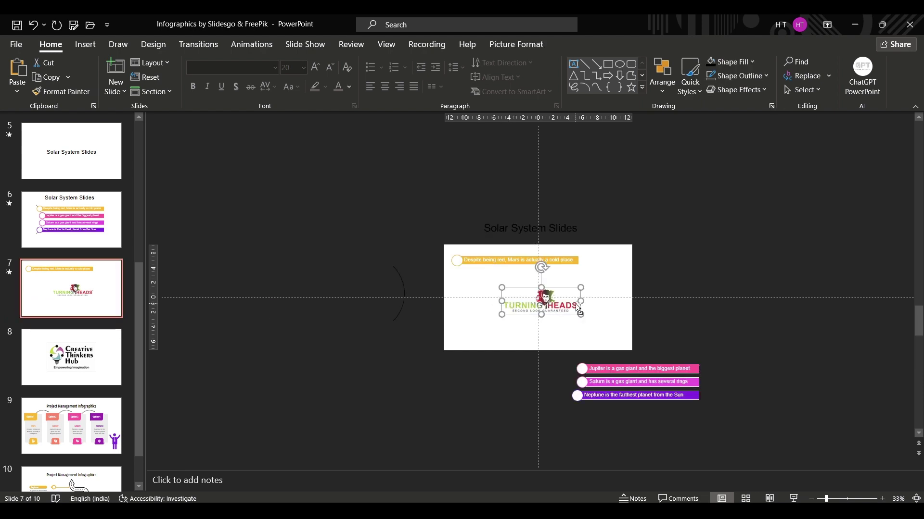
ctrl+scroll(578, 307, up, 8)
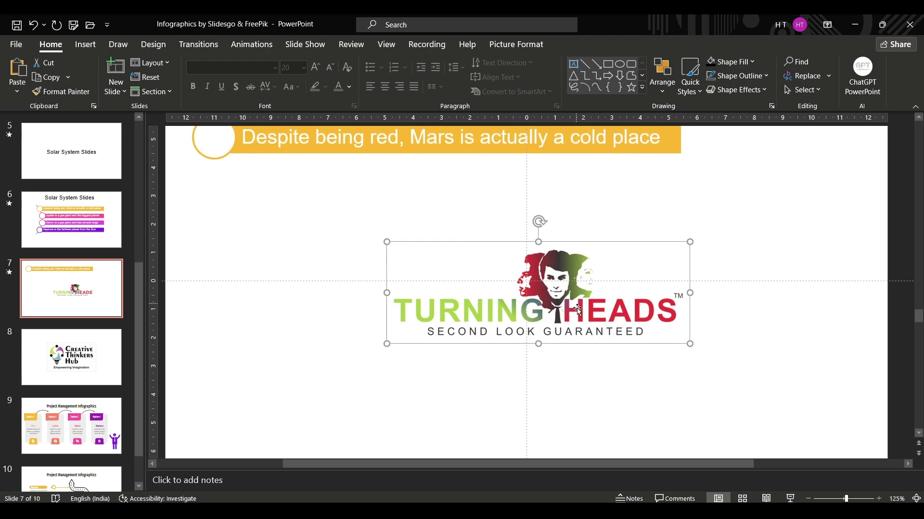
drag(578, 312, 576, 296)
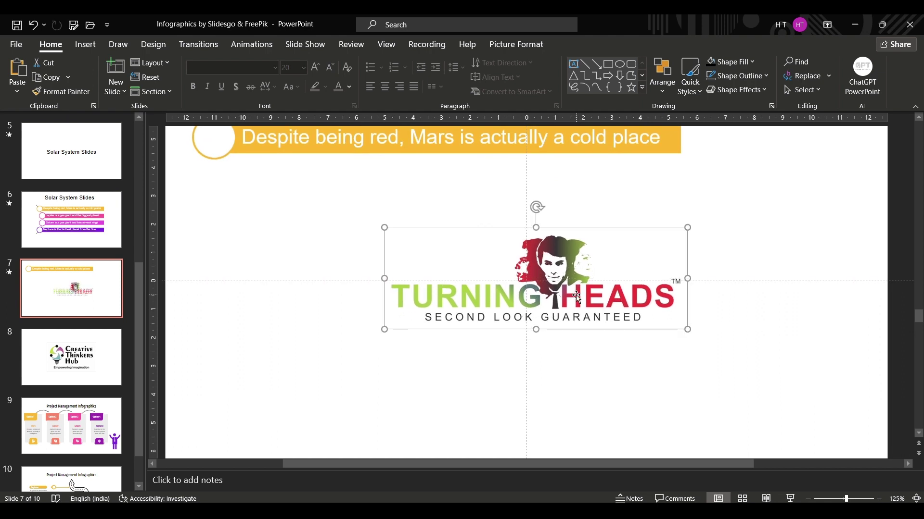
drag(687, 227, 839, 177)
drag(663, 244, 561, 287)
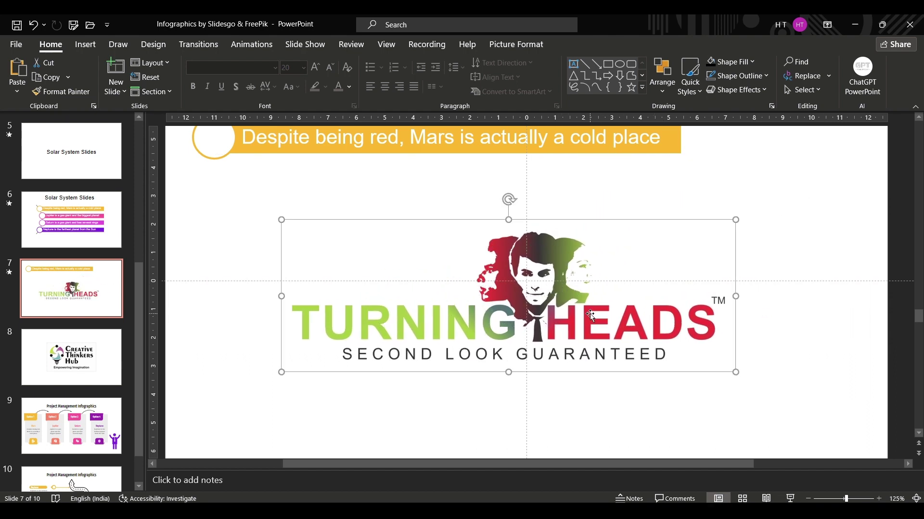
drag(585, 333, 606, 319)
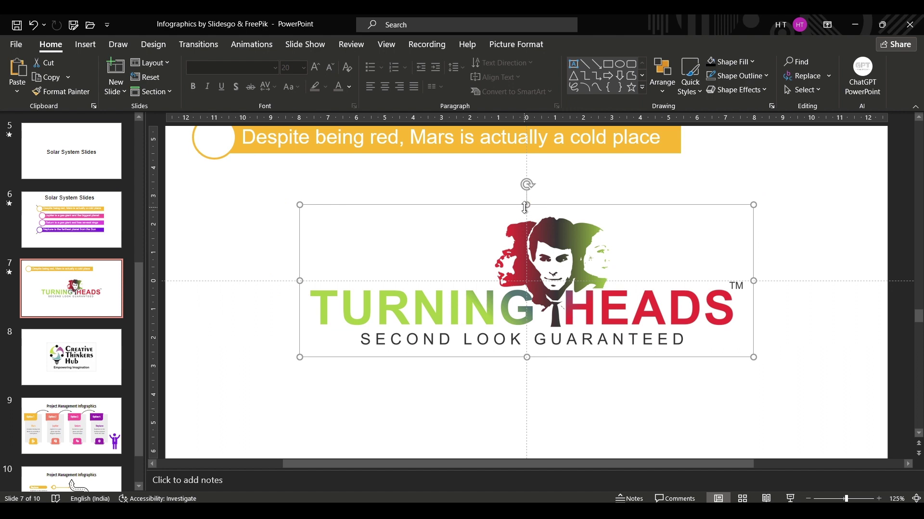
click(89, 359)
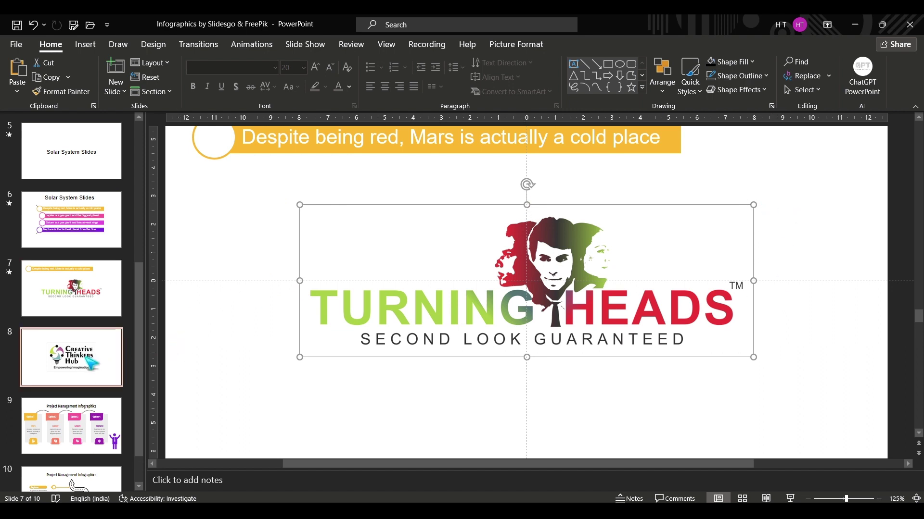
click(365, 280)
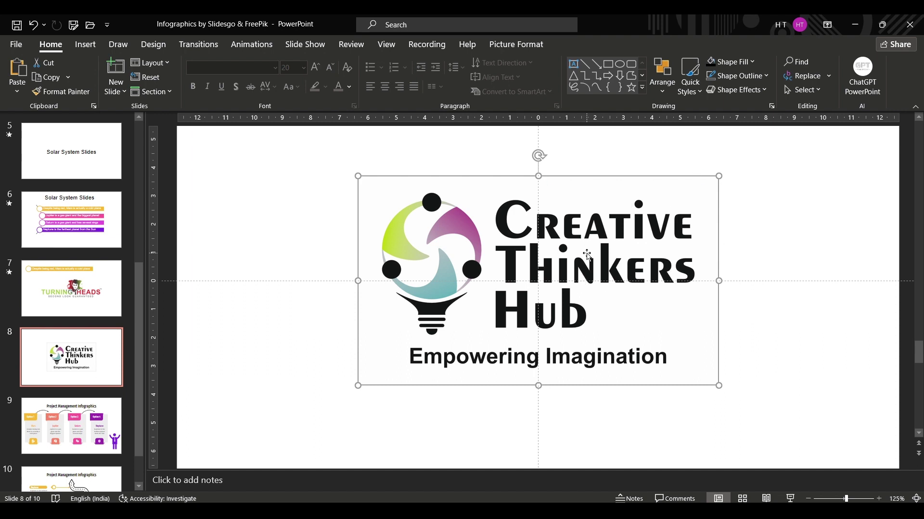
scroll(587, 254, up, 3)
- Show the list of objects on slide 7 and rename the Turning Heads logo to "!!Picture"
click(585, 318)
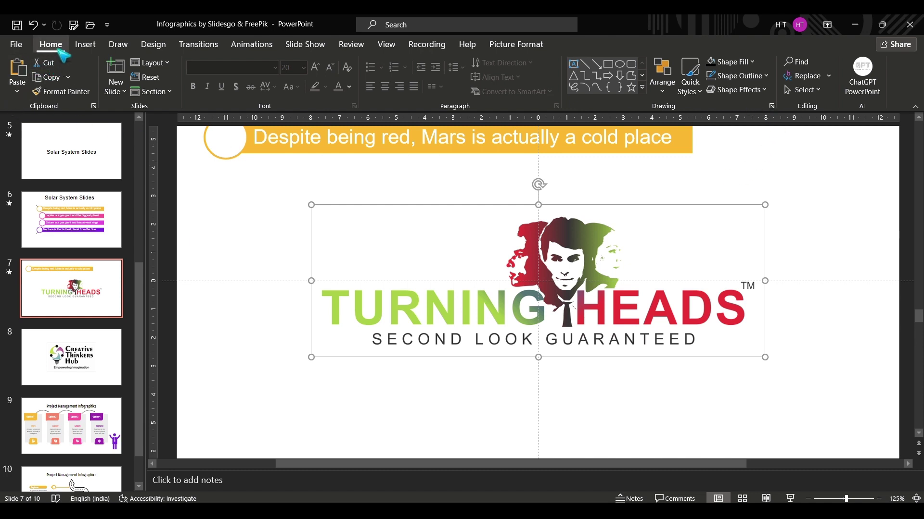
click(816, 91)
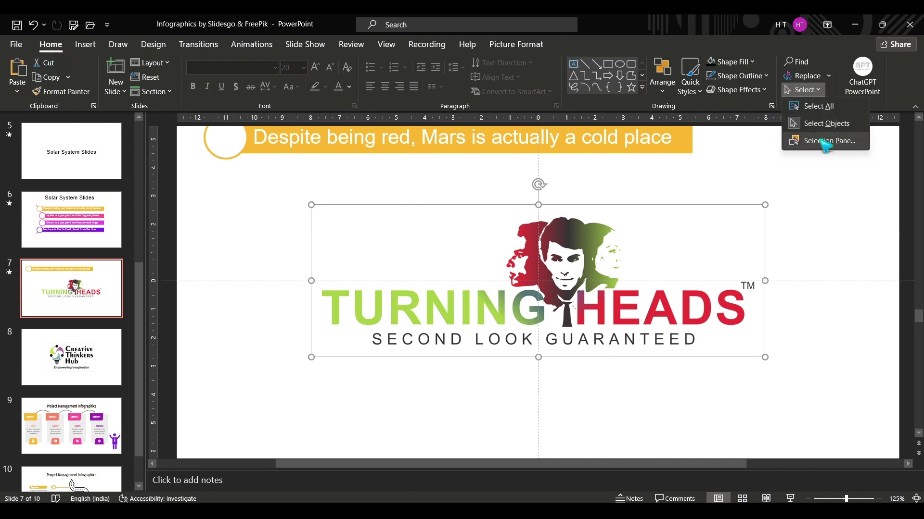
click(823, 141)
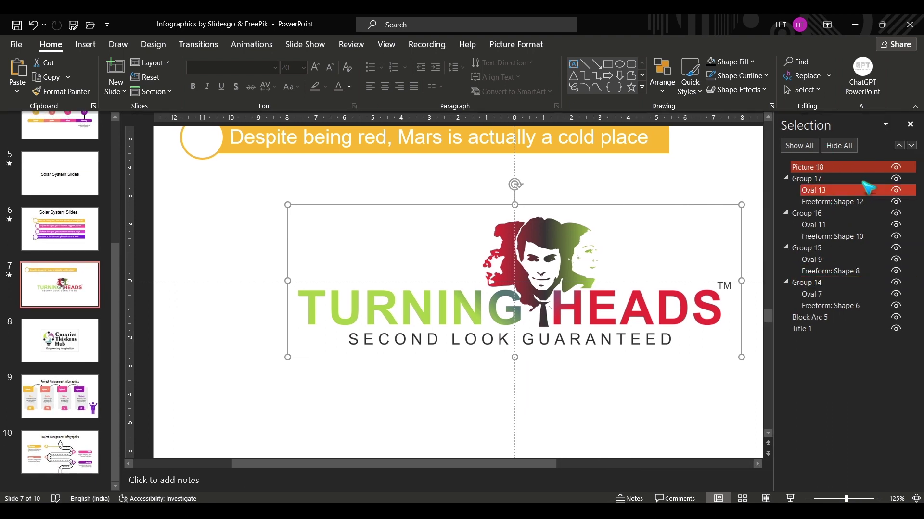
click(840, 168)
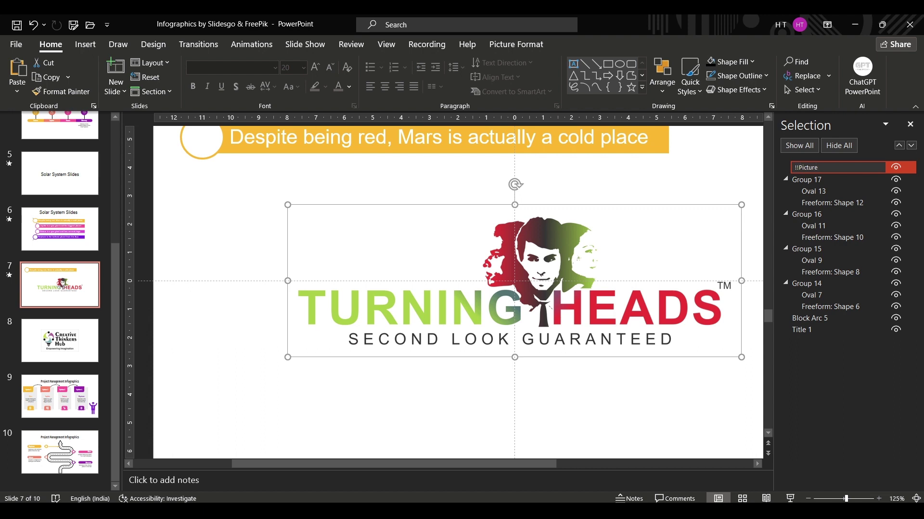
key(ctrl+a)
click(700, 196)
- Rename the Creative Thinkers Hub logo on slide 8 to "!!Picture"
click(64, 341)
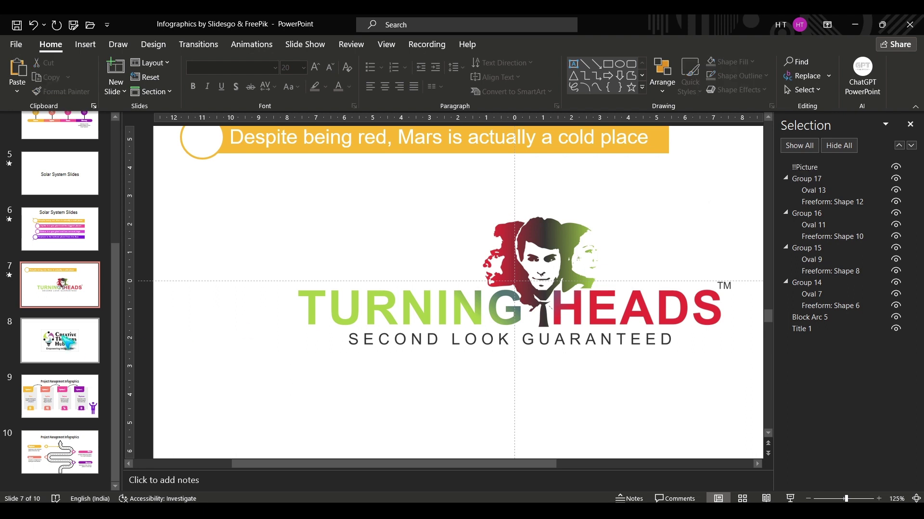
click(572, 294)
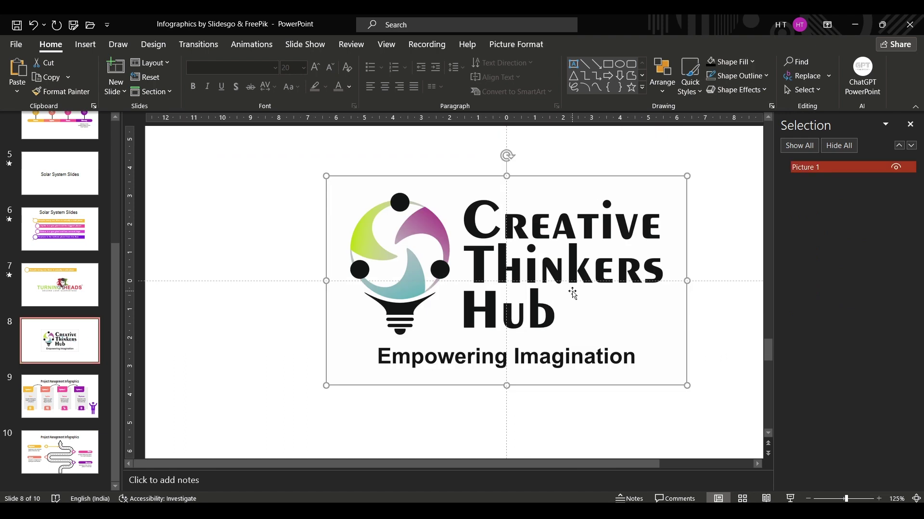
double_click(834, 169)
text(!!Picture)
click(736, 219)
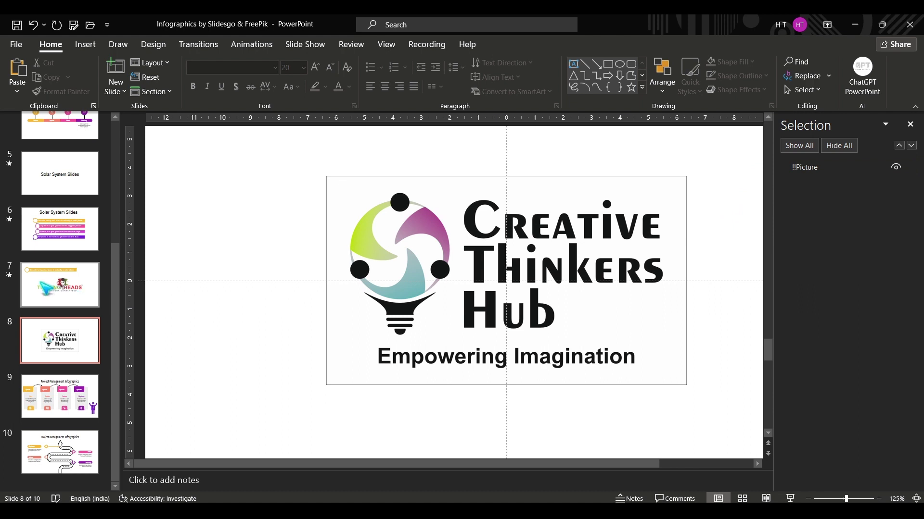
click(70, 284)
click(88, 358)
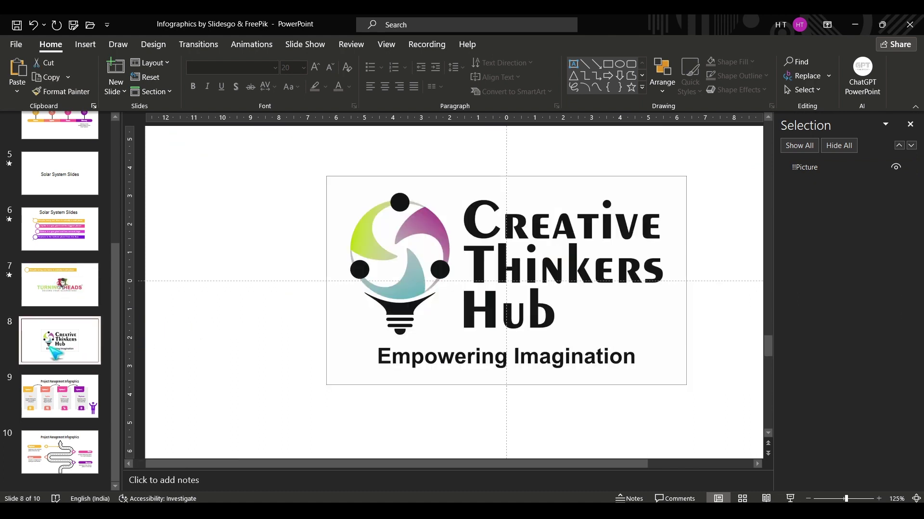